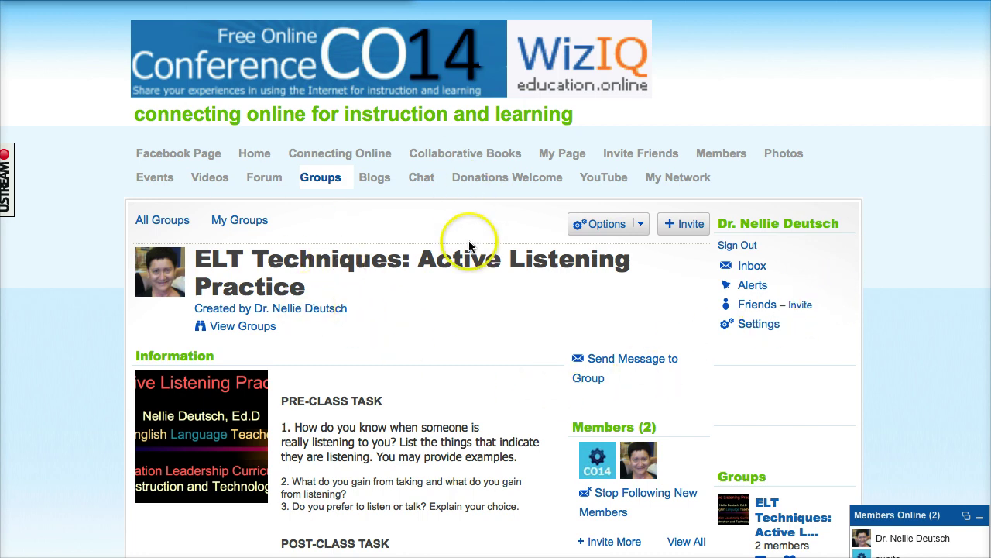
Scroll down the group page and draw arrows to the Google Docs and WizIQ links
{"action": "scroll", "coordinate": [470, 242], "scroll_direction": "down", "scroll_amount": 1}
{"action": "scroll", "coordinate": [469, 244], "scroll_direction": "down", "scroll_amount": 5}
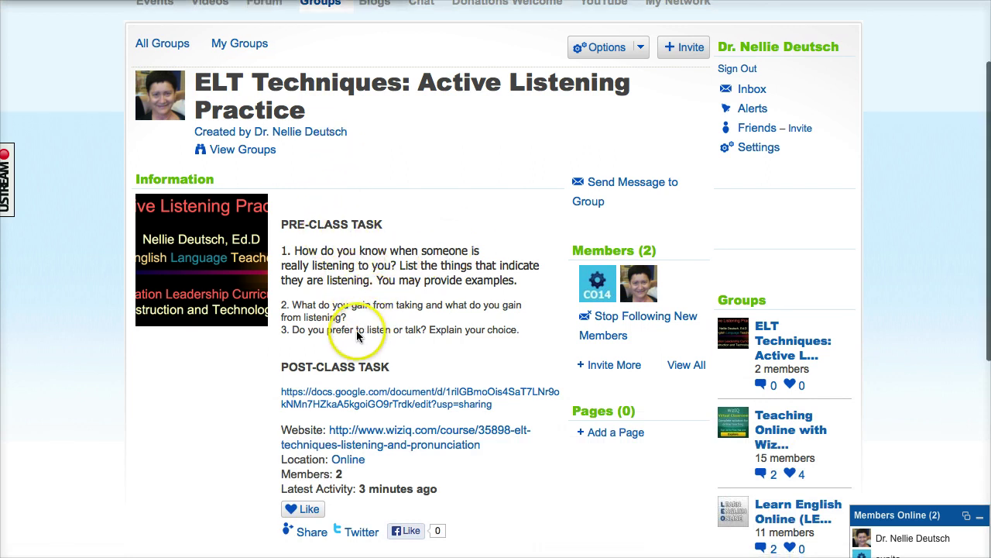
{"action": "scroll", "coordinate": [352, 353], "scroll_direction": "down", "scroll_amount": 1}
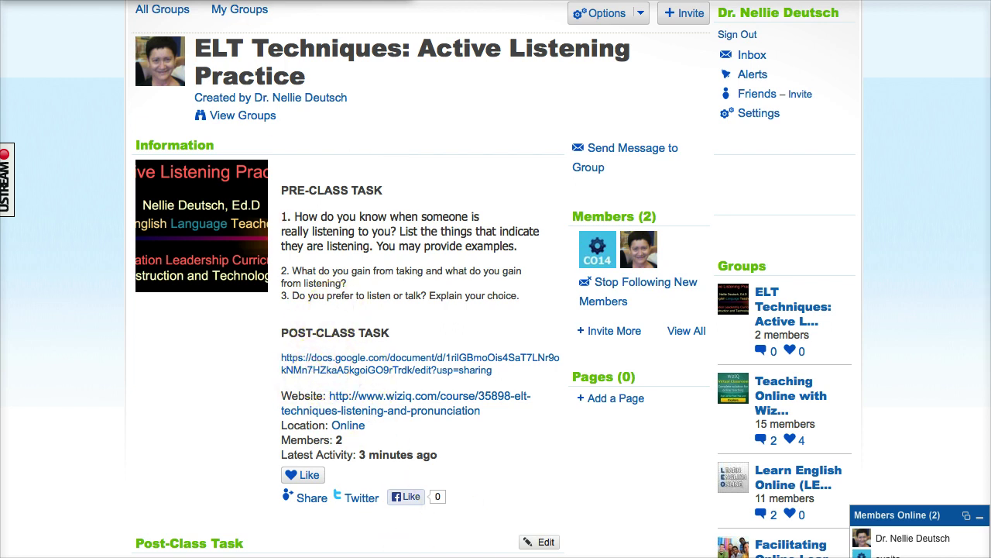
{"action": "left_click_drag", "start_coordinate": [202, 354], "coordinate": [255, 364]}
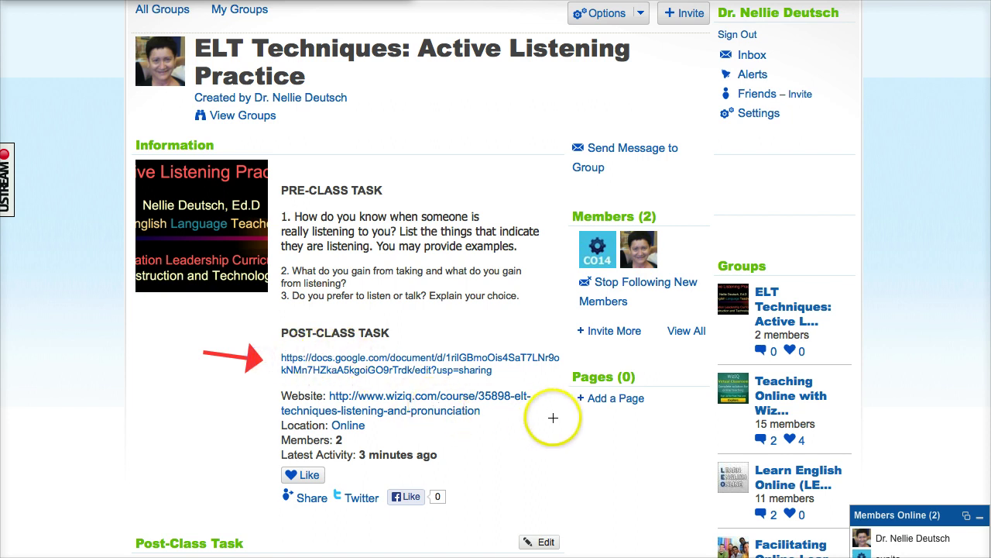
{"action": "left_click_drag", "start_coordinate": [551, 441], "coordinate": [493, 413]}
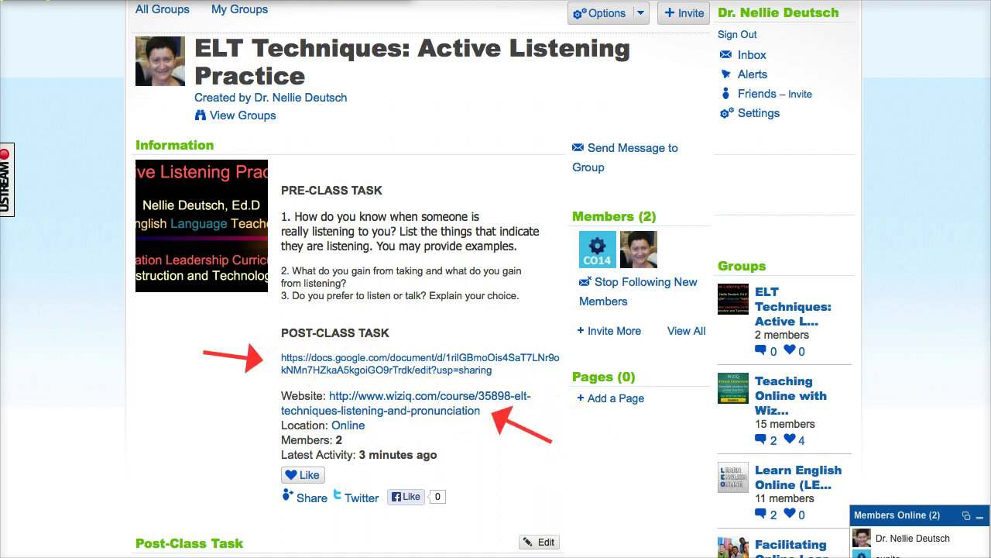
Scroll to the Post-Class Task: listening survey, podcast practice and lesson plan
{"action": "scroll", "coordinate": [280, 260], "scroll_direction": "down", "scroll_amount": 2}
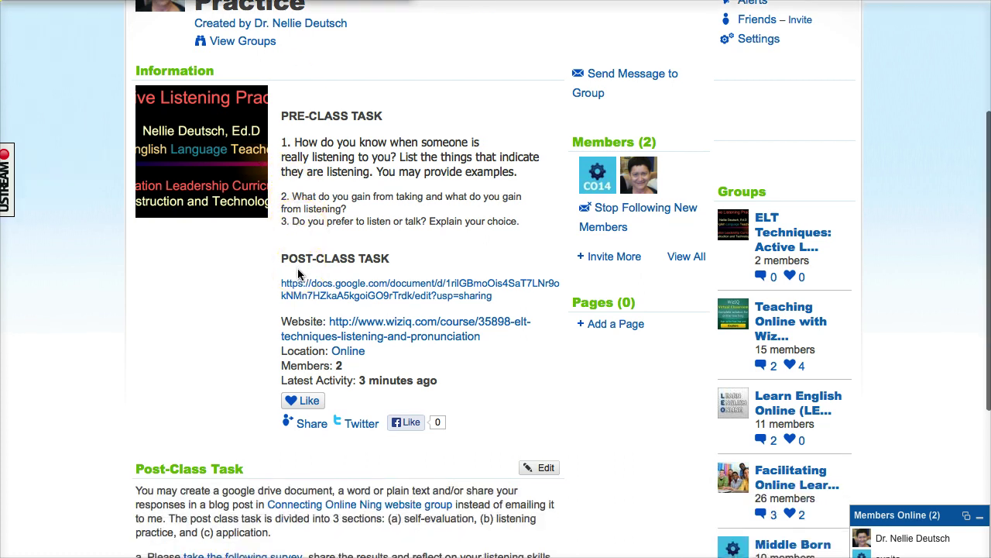
{"action": "scroll", "coordinate": [299, 272], "scroll_direction": "down", "scroll_amount": 3}
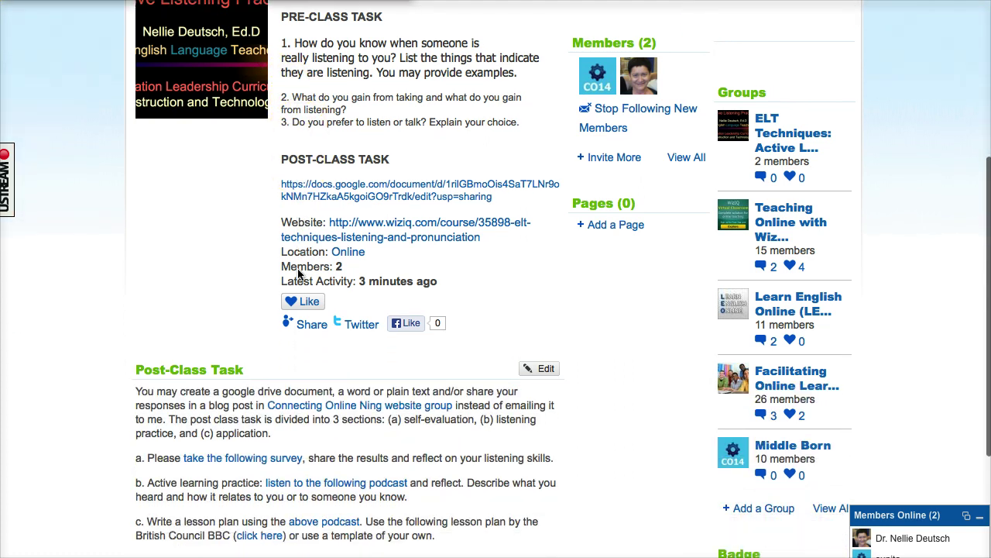
{"action": "scroll", "coordinate": [298, 273], "scroll_direction": "down", "scroll_amount": 1}
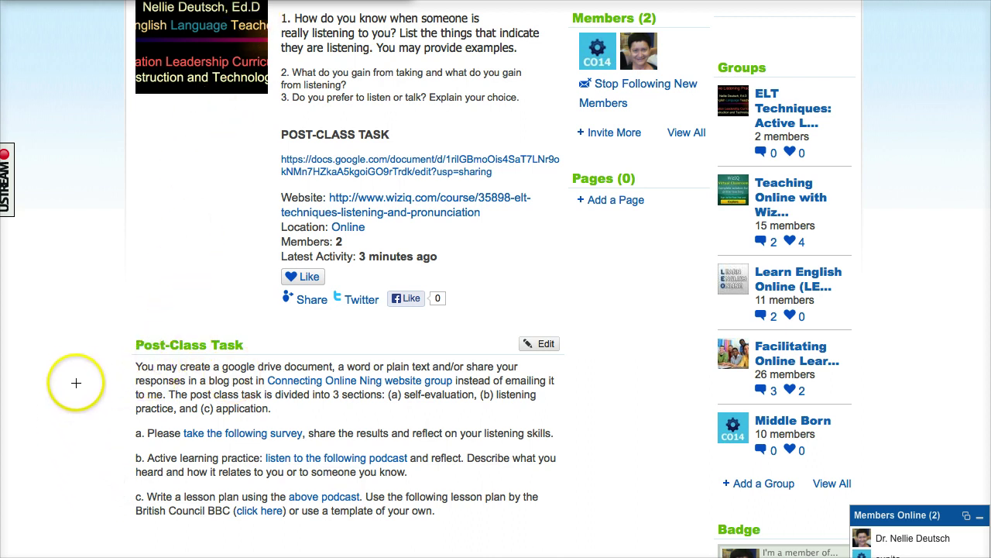
{"action": "left_click_drag", "start_coordinate": [50, 378], "coordinate": [99, 378]}
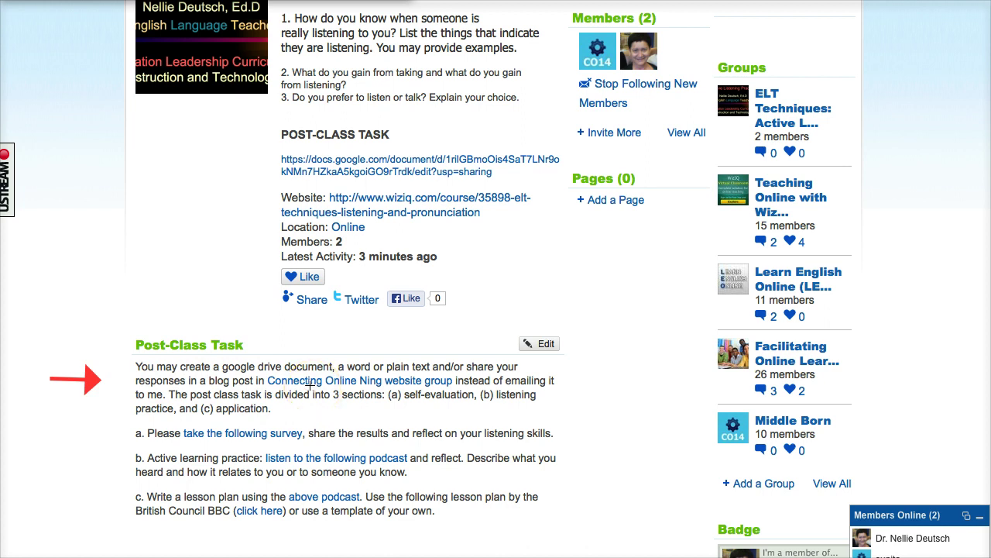
{"action": "mouse_move", "coordinate": [310, 384]}
{"action": "left_mouse_down"}
{"action": "mouse_move", "coordinate": [382, 349]}
{"action": "mouse_move", "coordinate": [361, 394]}
{"action": "mouse_move", "coordinate": [373, 346]}
{"action": "mouse_move", "coordinate": [361, 353]}
{"action": "mouse_move", "coordinate": [399, 333]}
{"action": "mouse_move", "coordinate": [488, 365]}
{"action": "mouse_move", "coordinate": [422, 361]}
{"action": "left_mouse_up"}
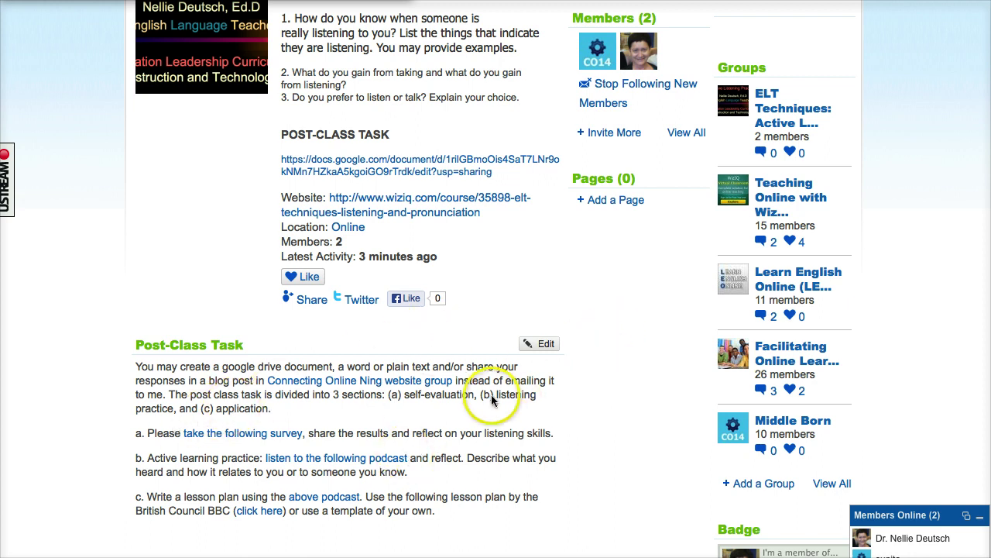
{"action": "scroll", "coordinate": [151, 263], "scroll_direction": "down", "scroll_amount": 2}
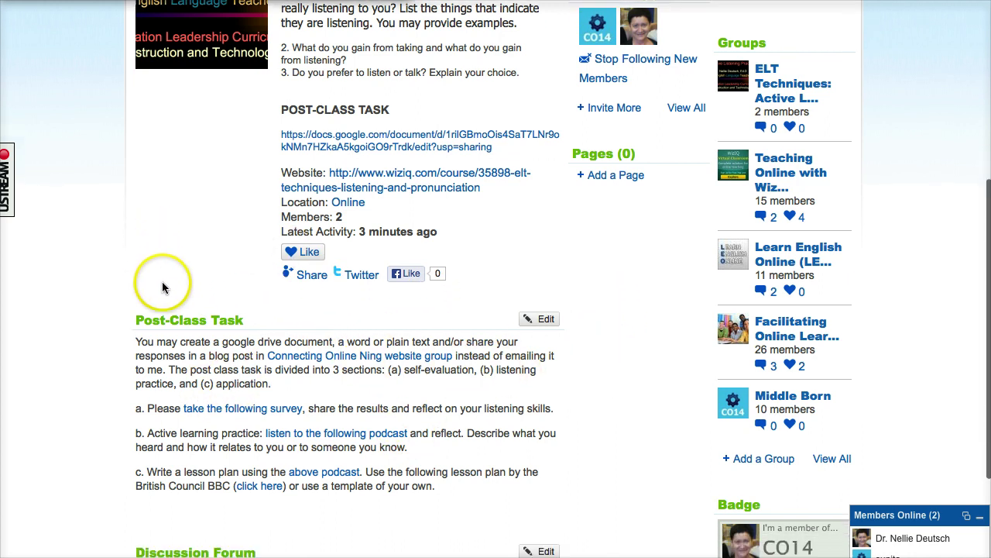
{"action": "scroll", "coordinate": [164, 298], "scroll_direction": "down", "scroll_amount": 1}
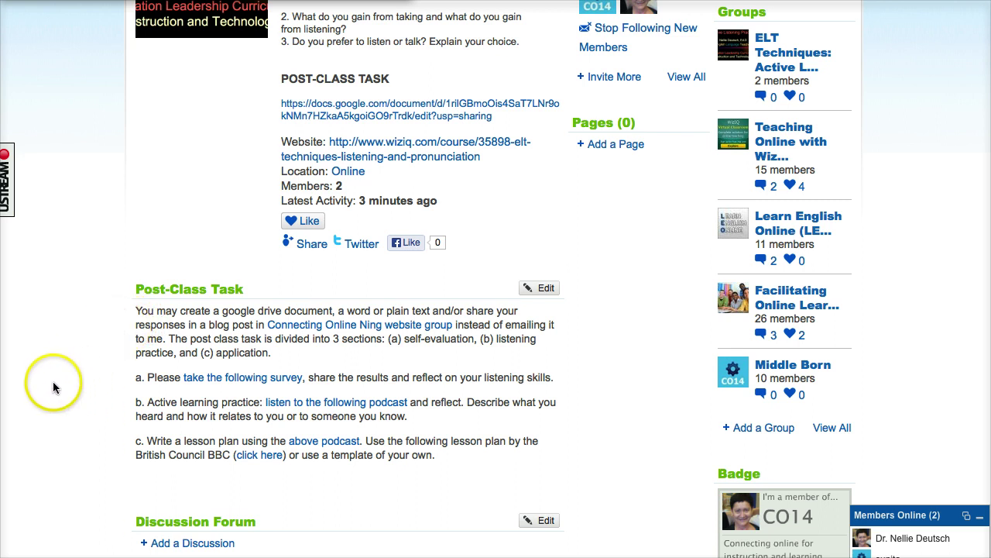
{"action": "left_click_drag", "start_coordinate": [53, 383], "coordinate": [123, 380]}
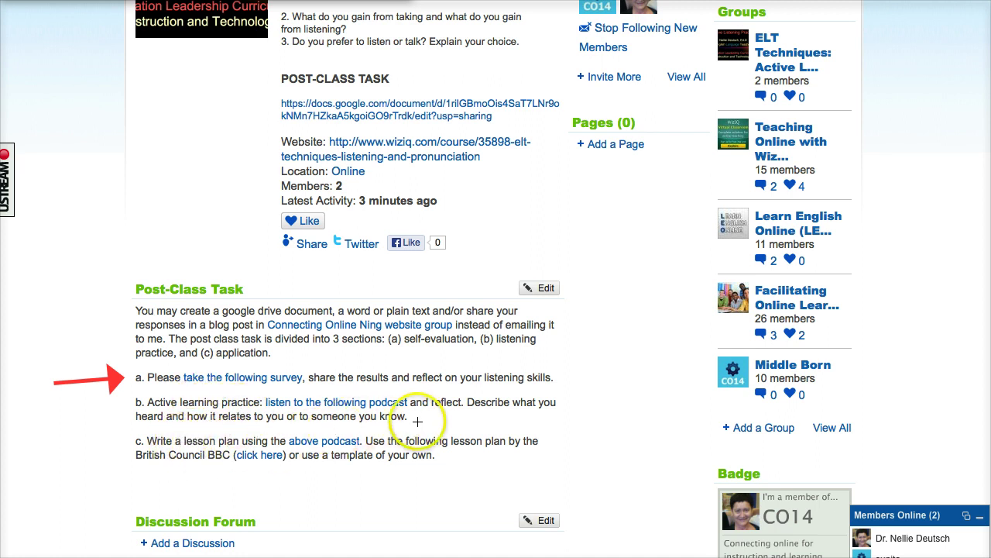
{"action": "left_click_drag", "start_coordinate": [455, 425], "coordinate": [415, 416]}
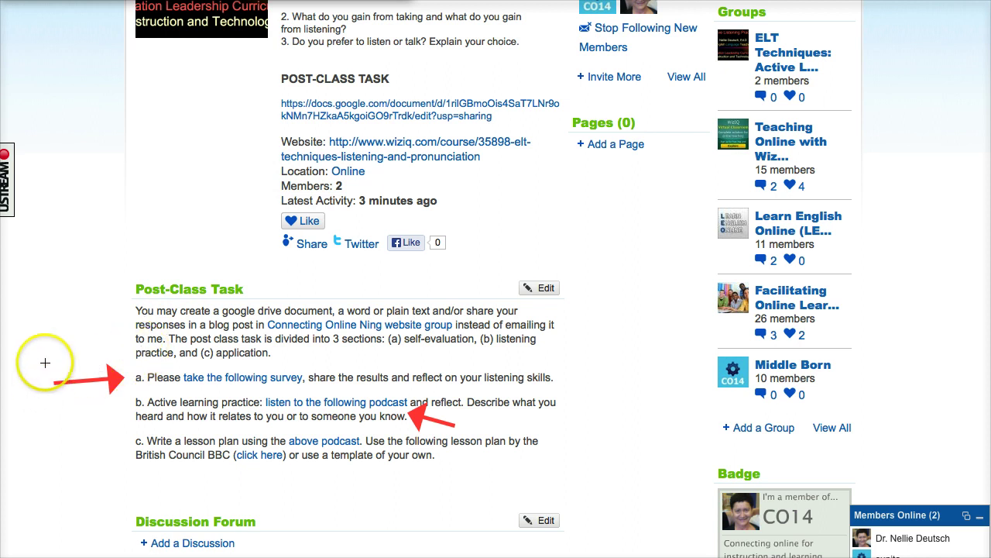
{"action": "left_click", "coordinate": [56, 450]}
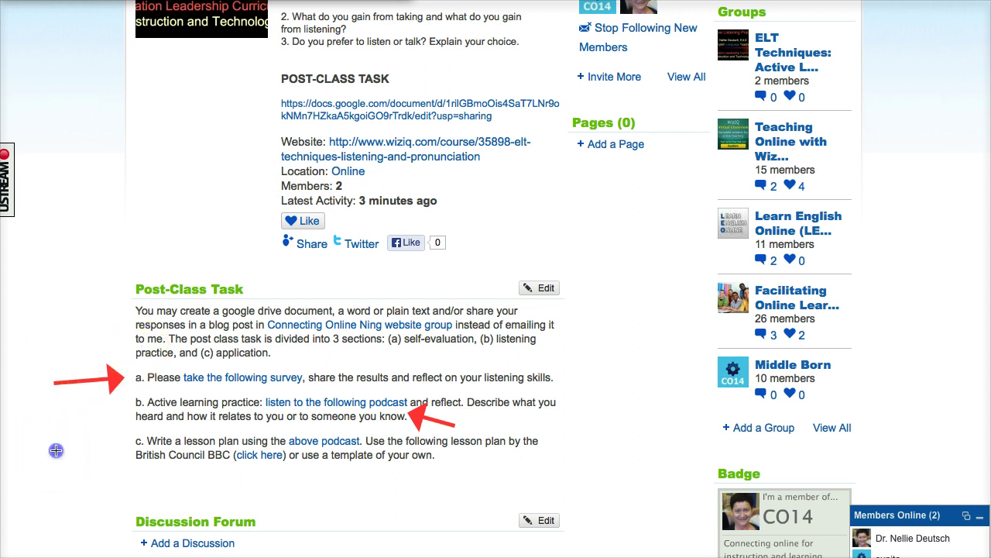
{"action": "left_click_drag", "start_coordinate": [56, 450], "coordinate": [117, 453]}
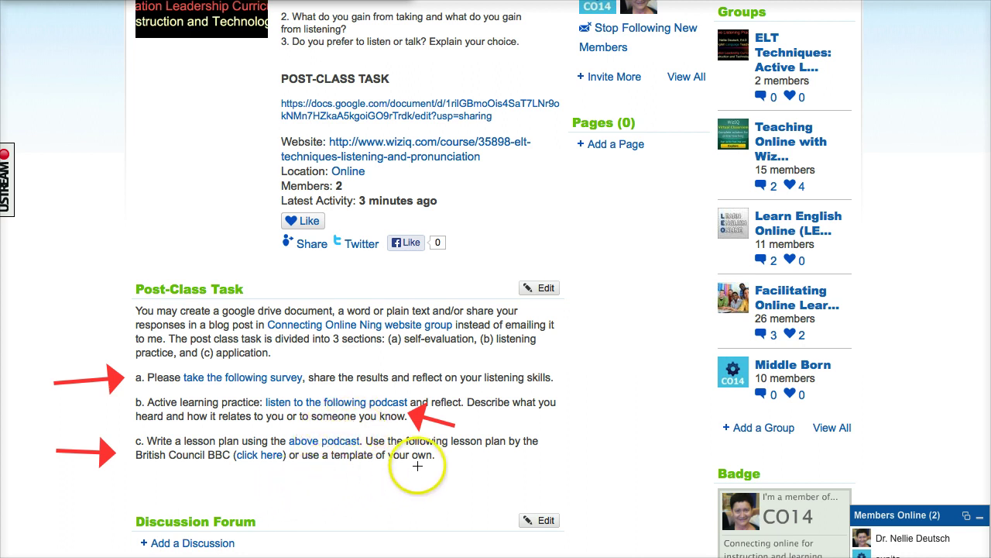
{"action": "left_click_drag", "start_coordinate": [299, 505], "coordinate": [268, 469]}
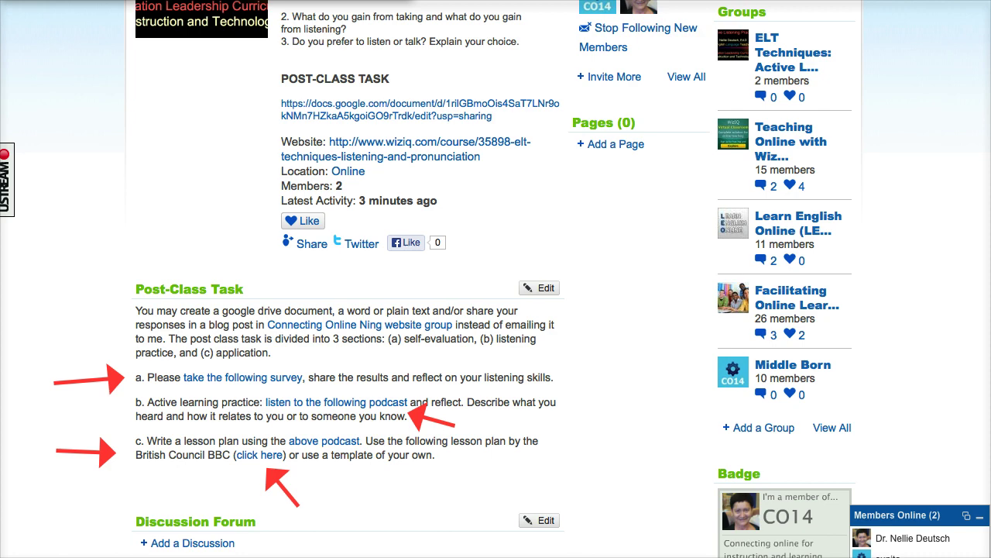
{"action": "key", "text": "Escape"}
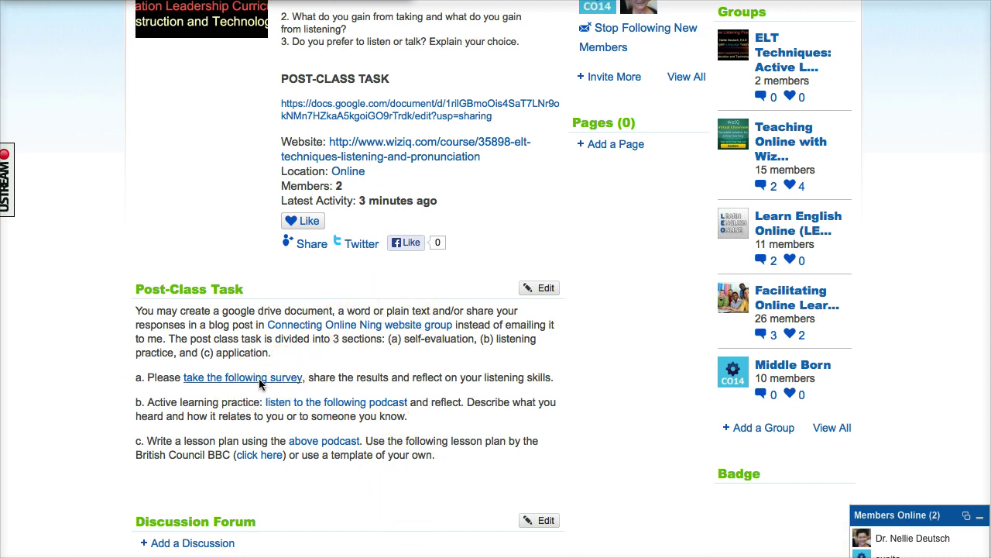
Open the 15-question Pansophix Listening Skills Questionnaire, then go back to the group page
{"action": "left_click", "coordinate": [259, 378]}
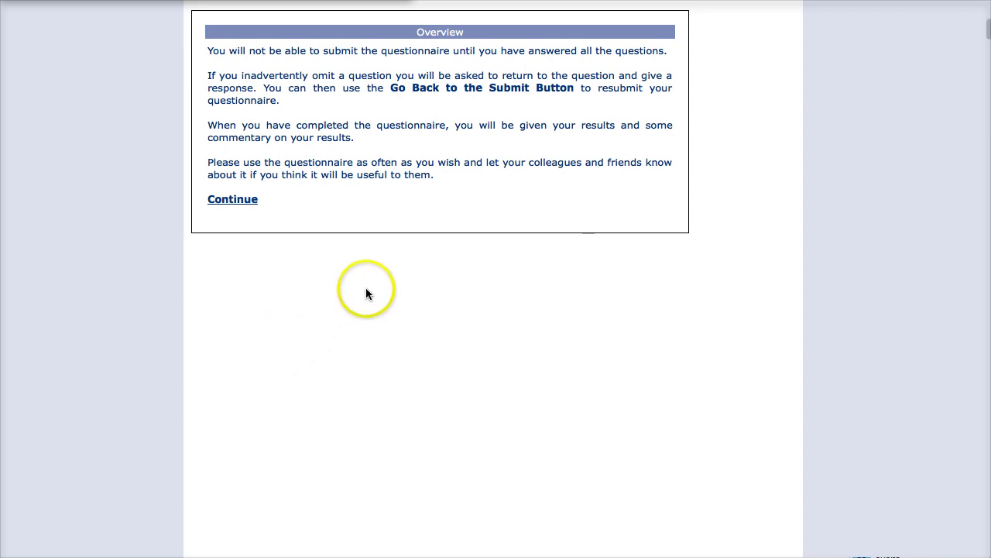
{"action": "scroll", "coordinate": [392, 291], "scroll_direction": "up", "scroll_amount": 3}
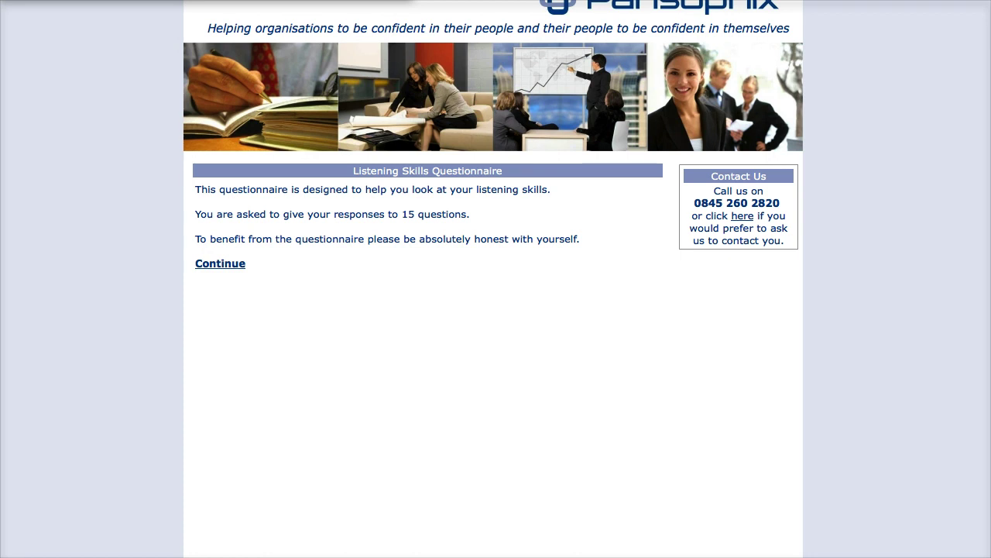
{"action": "key", "text": "alt+Left"}
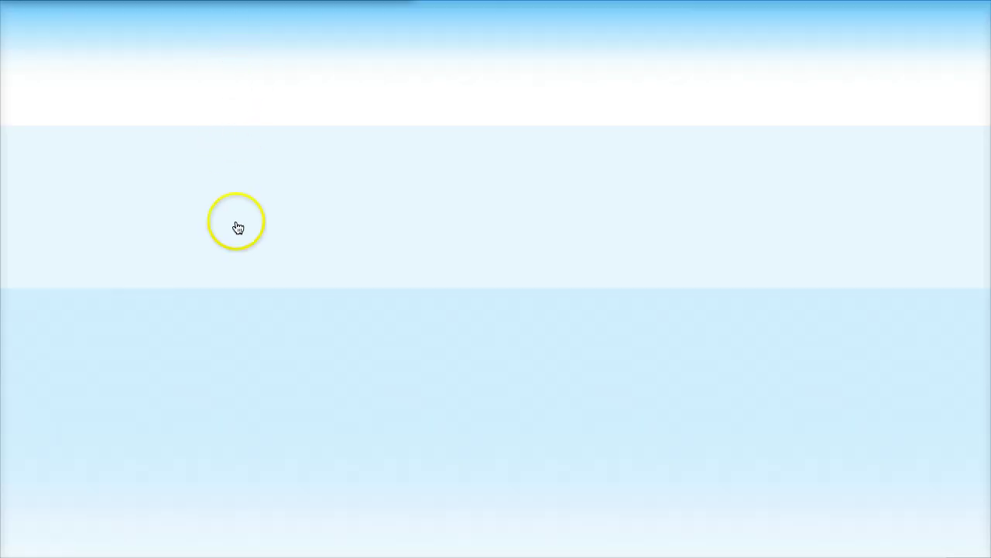
Open the podcast's audio player, close it, and scroll back to the Post-Class Task
{"action": "scroll", "coordinate": [326, 256], "scroll_direction": "down", "scroll_amount": 8}
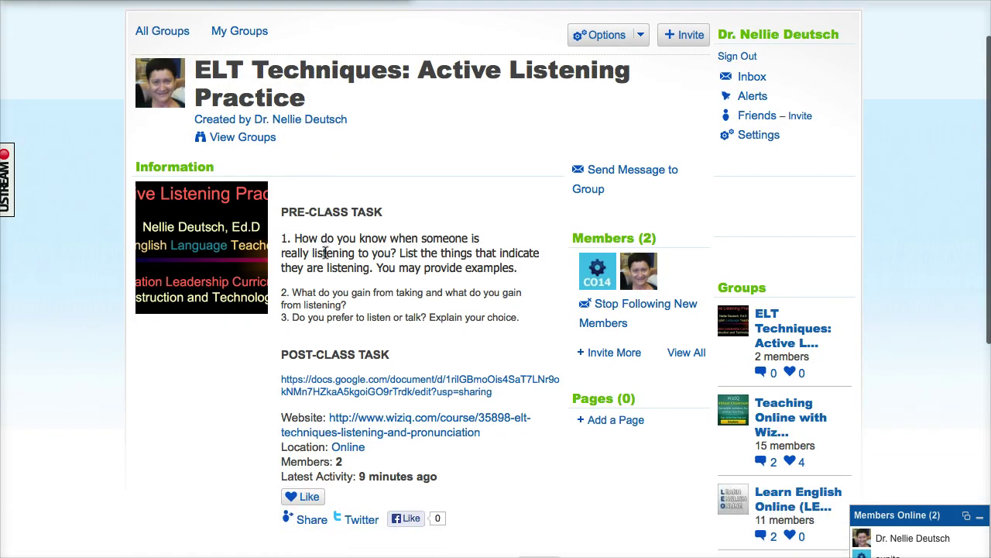
{"action": "scroll", "coordinate": [341, 325], "scroll_direction": "down", "scroll_amount": 2}
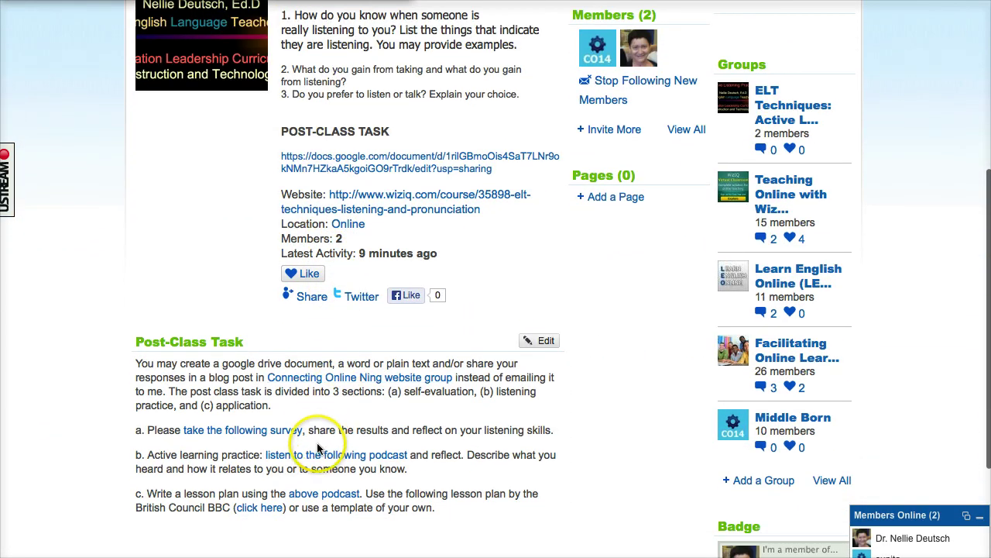
{"action": "left_click", "coordinate": [312, 458]}
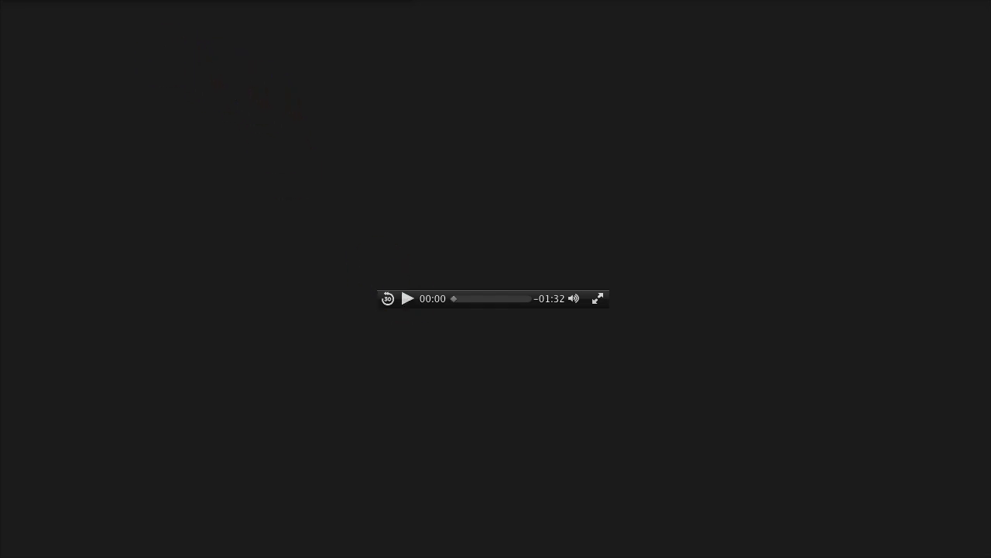
{"action": "key", "text": "super+w"}
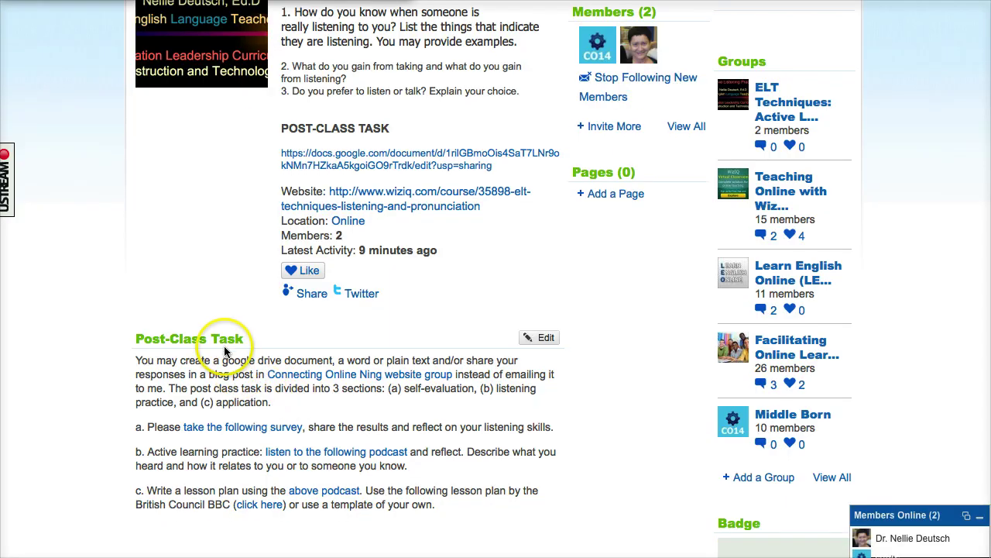
{"action": "scroll", "coordinate": [232, 348], "scroll_direction": "down", "scroll_amount": 3}
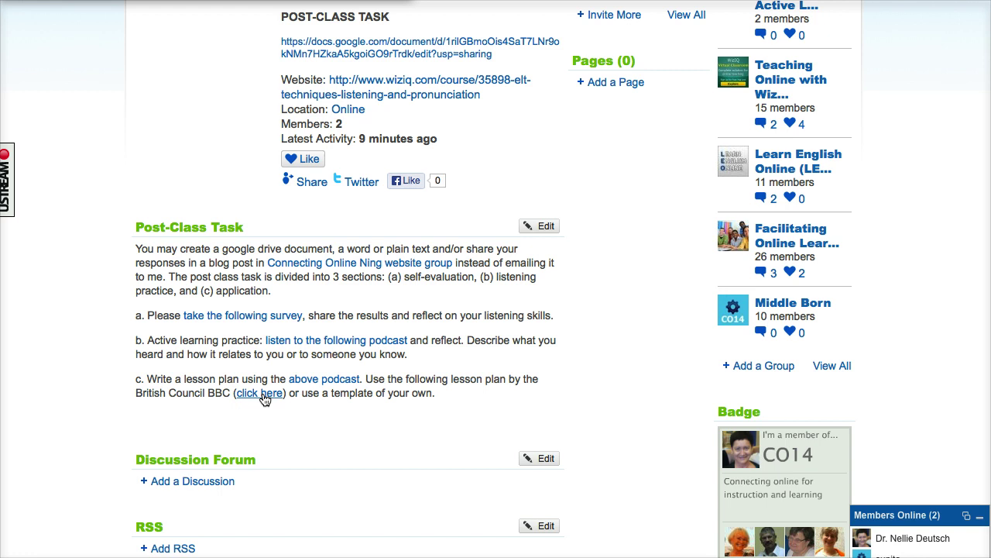
Open the British Council 'A food festival' B2 lesson page and take a screenshot
{"action": "left_click", "coordinate": [153, 47]}
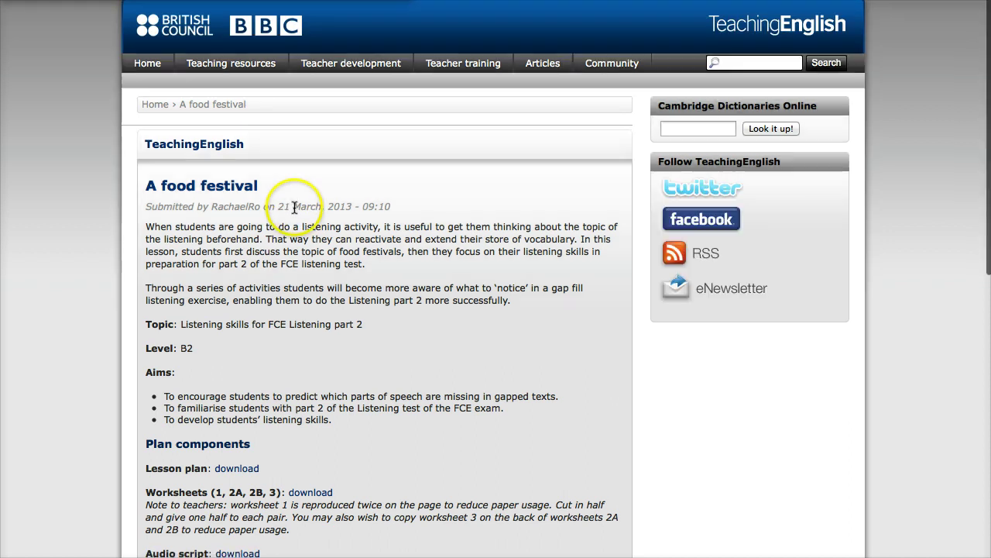
{"action": "scroll", "coordinate": [303, 206], "scroll_direction": "down", "scroll_amount": 1}
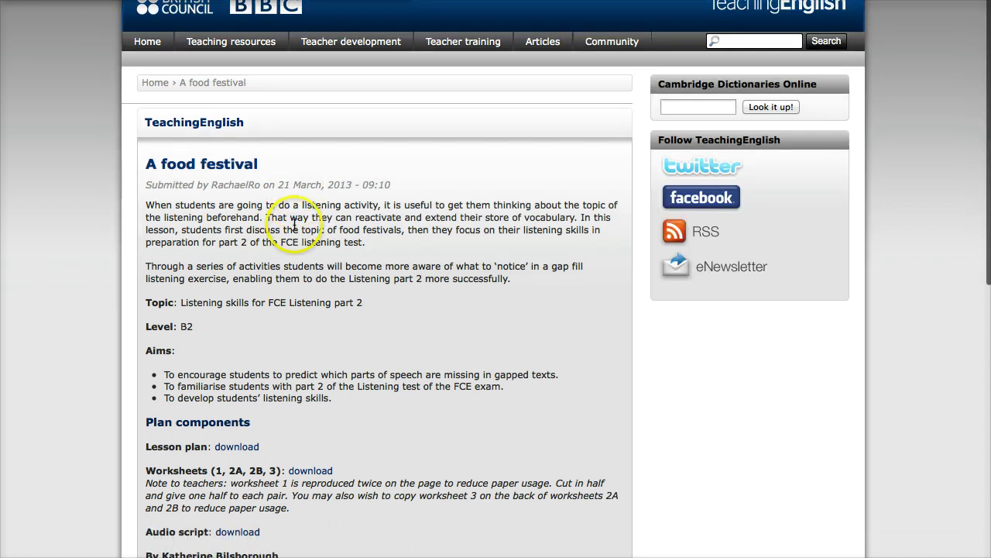
{"action": "scroll", "coordinate": [327, 187], "scroll_direction": "down", "scroll_amount": 1}
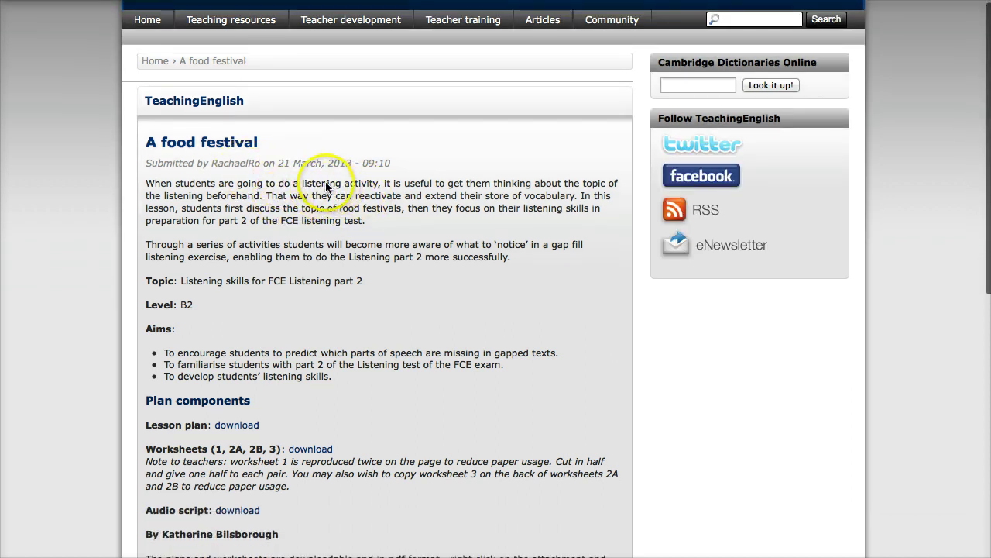
{"action": "mouse_move", "coordinate": [351, 20]}
{"action": "key", "text": "super+shift+4"}
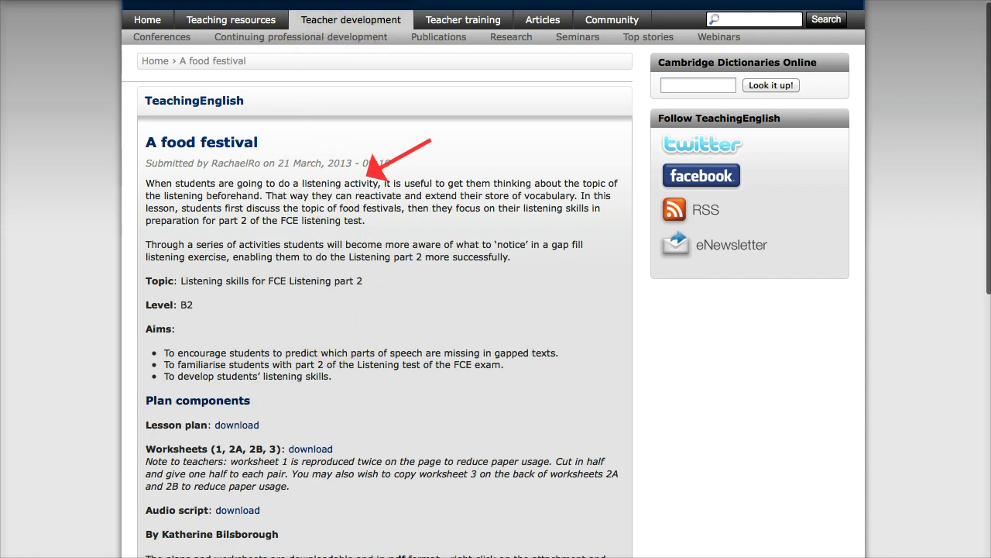
Scroll through the lesson's download options and point out the Worksheets link
{"action": "scroll", "coordinate": [333, 151], "scroll_direction": "down", "scroll_amount": 5}
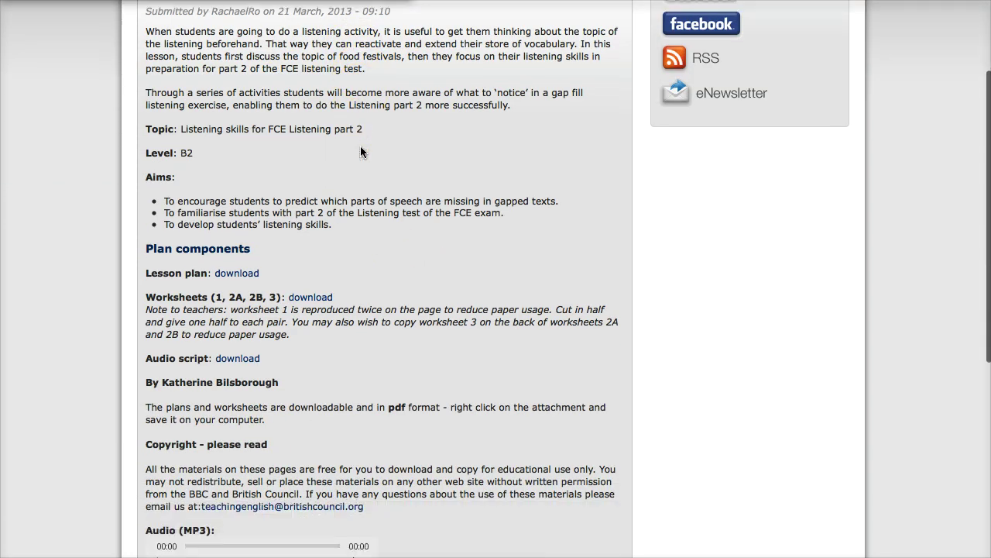
{"action": "scroll", "coordinate": [360, 152], "scroll_direction": "down", "scroll_amount": 3}
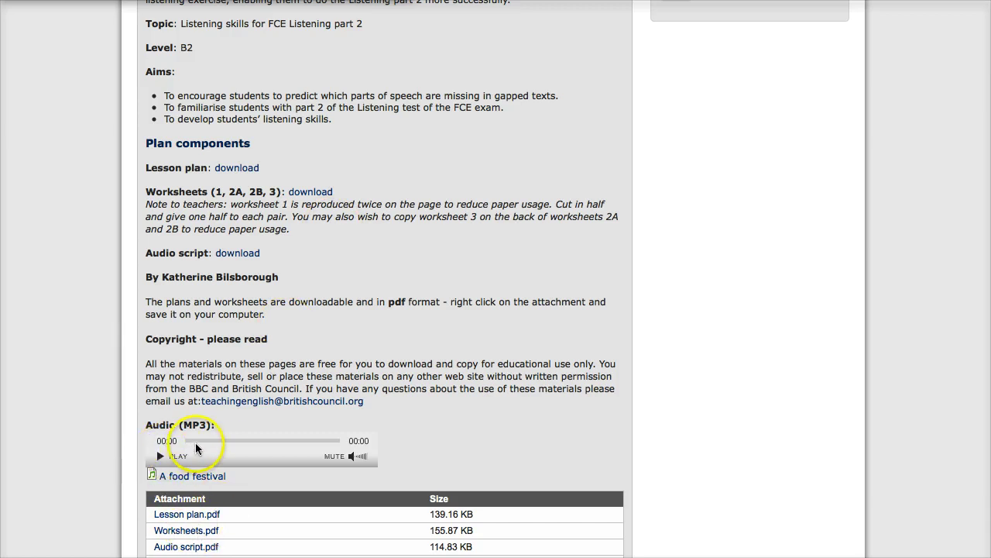
{"action": "scroll", "coordinate": [178, 454], "scroll_direction": "down", "scroll_amount": 1}
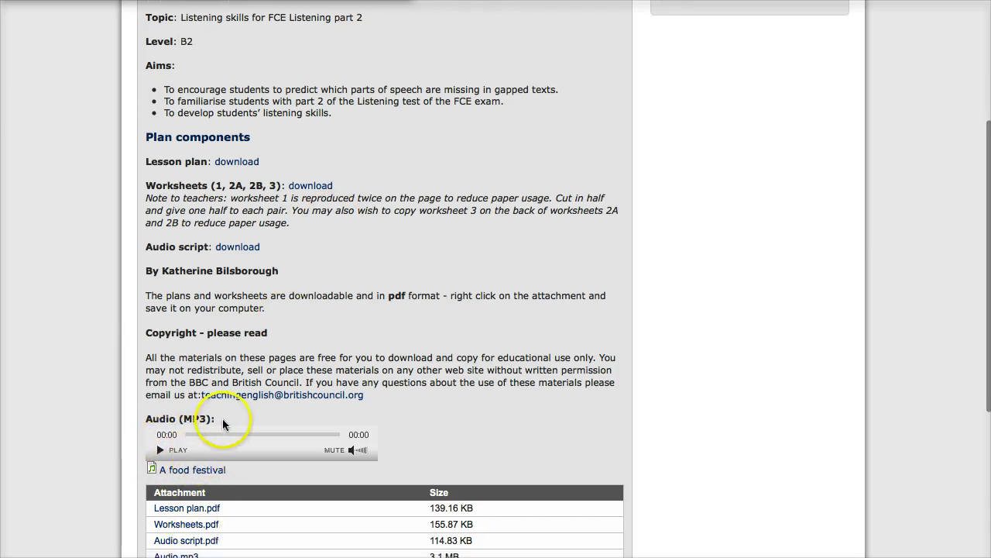
{"action": "scroll", "coordinate": [245, 315], "scroll_direction": "down", "scroll_amount": 2}
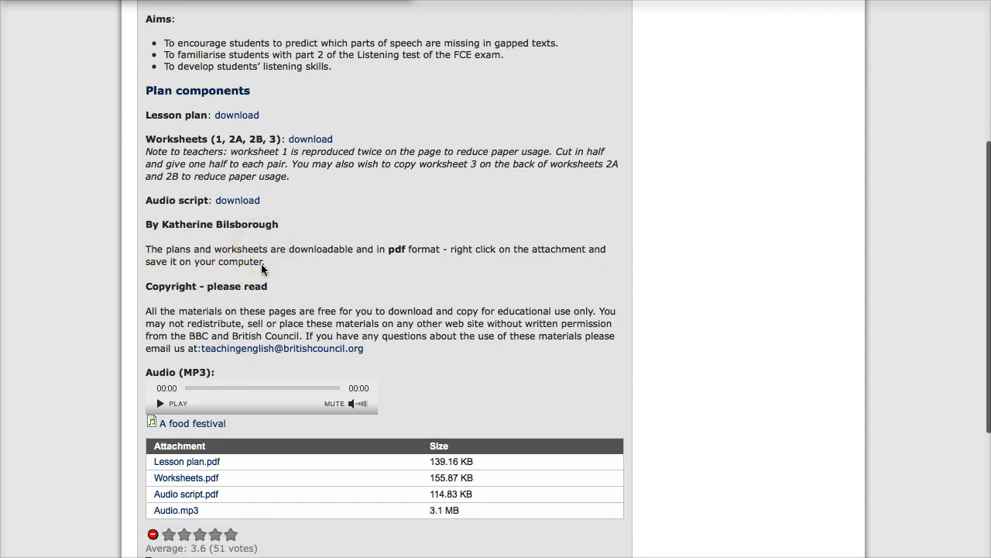
{"action": "scroll", "coordinate": [262, 269], "scroll_direction": "up", "scroll_amount": 4}
{"action": "left_click", "coordinate": [298, 281]}
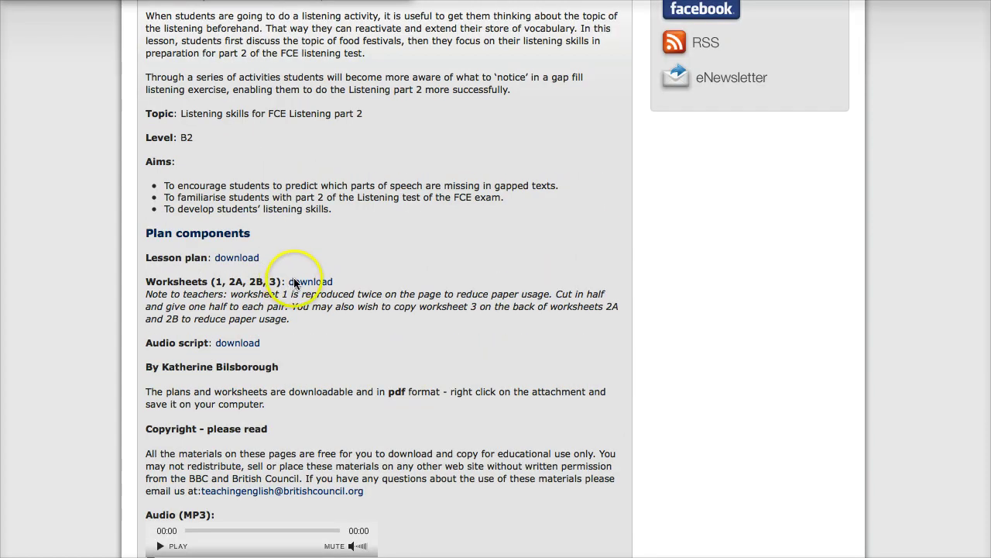
{"action": "left_click", "coordinate": [354, 255]}
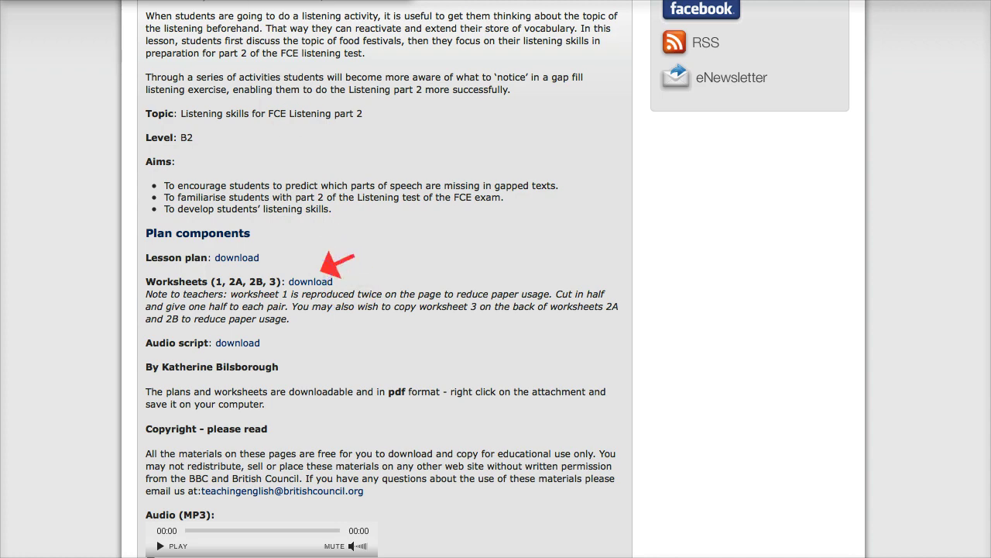
{"action": "scroll", "coordinate": [349, 105], "scroll_direction": "up", "scroll_amount": 5}
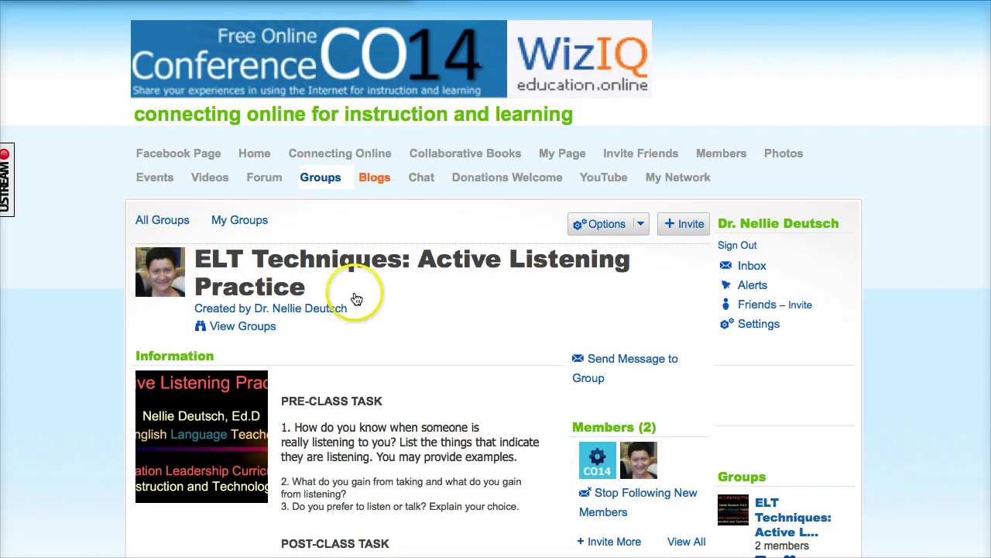
{"action": "scroll", "coordinate": [357, 299], "scroll_direction": "down", "scroll_amount": 3}
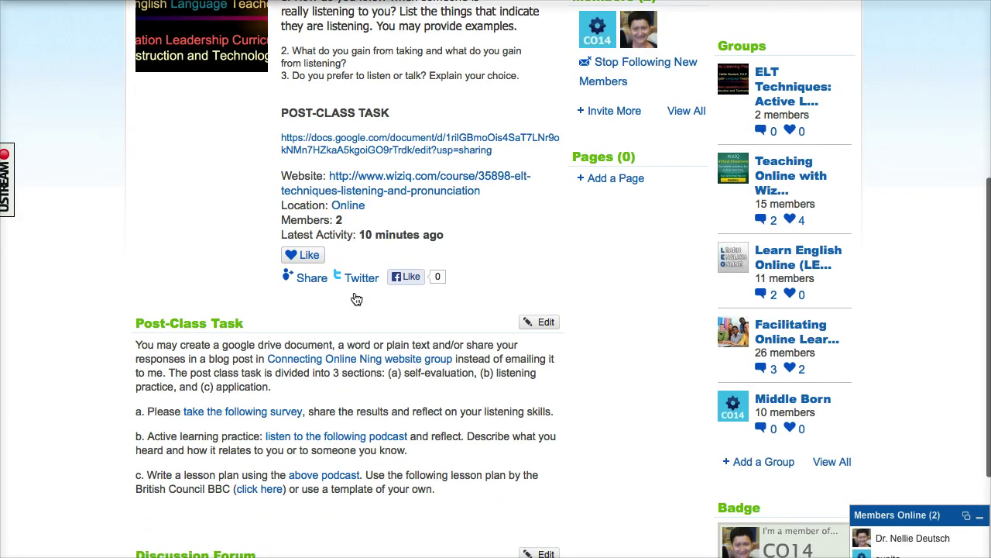
{"action": "scroll", "coordinate": [357, 299], "scroll_direction": "down", "scroll_amount": 1}
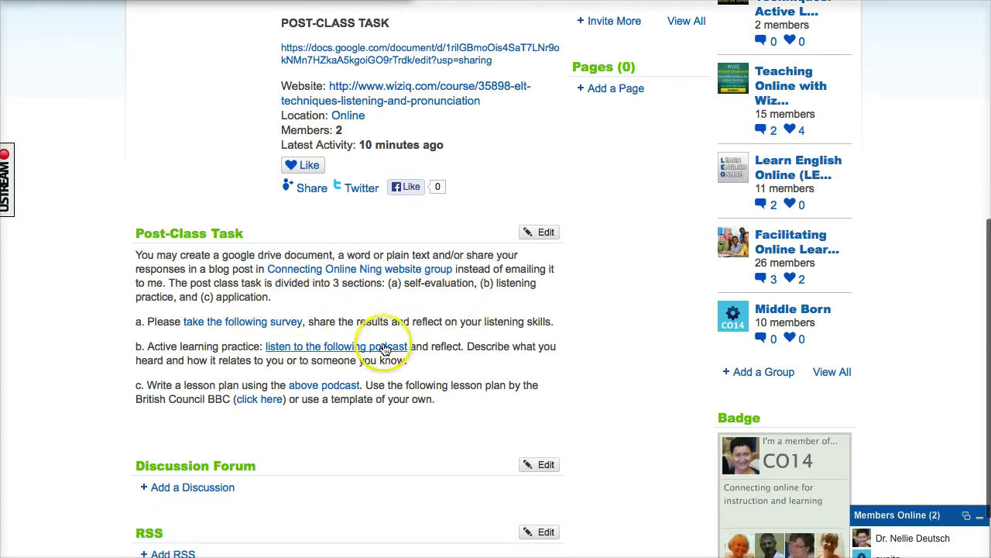
{"action": "scroll", "coordinate": [377, 354], "scroll_direction": "down", "scroll_amount": 1}
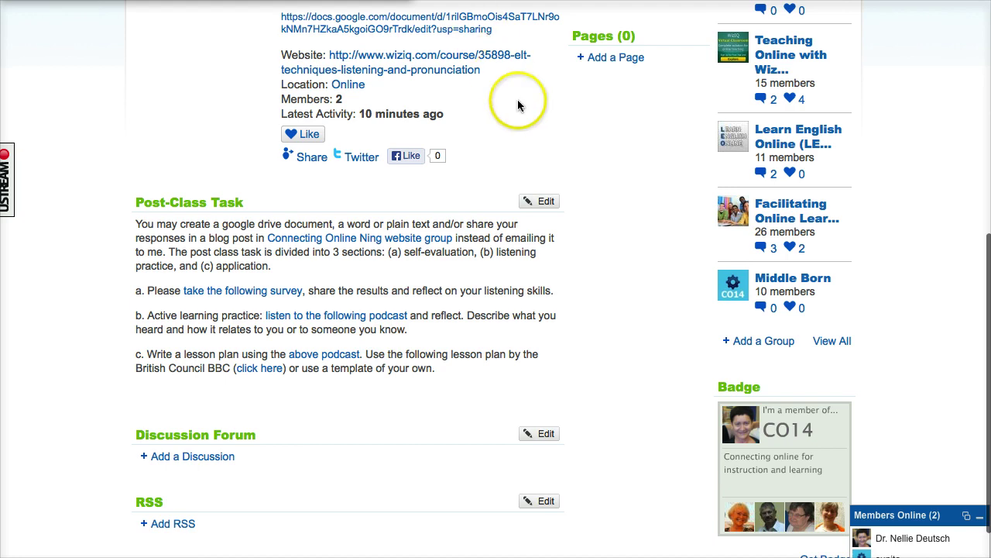
{"action": "scroll", "coordinate": [518, 99], "scroll_direction": "up", "scroll_amount": 3}
{"action": "scroll", "coordinate": [524, 103], "scroll_direction": "down", "scroll_amount": 3}
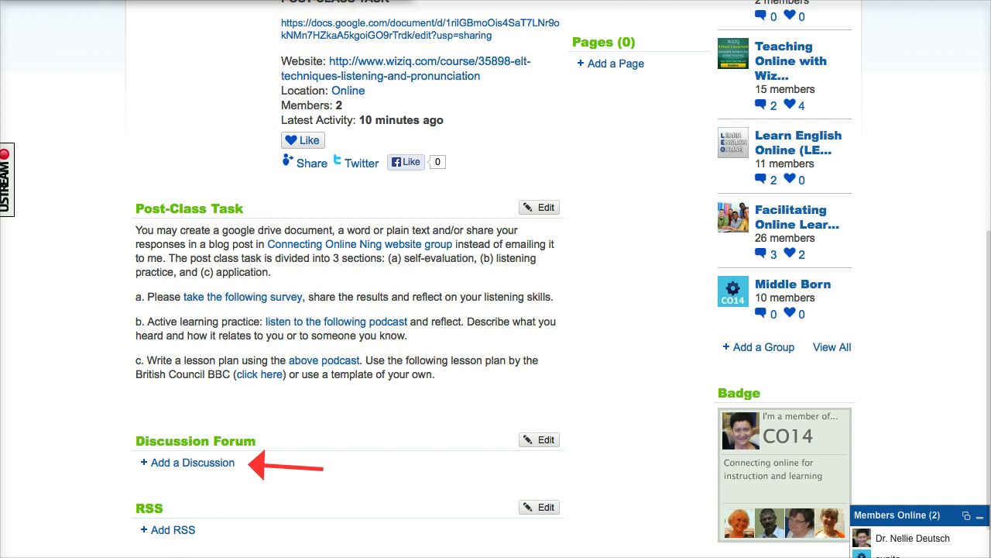
{"action": "scroll", "coordinate": [341, 325], "scroll_direction": "down", "scroll_amount": 2}
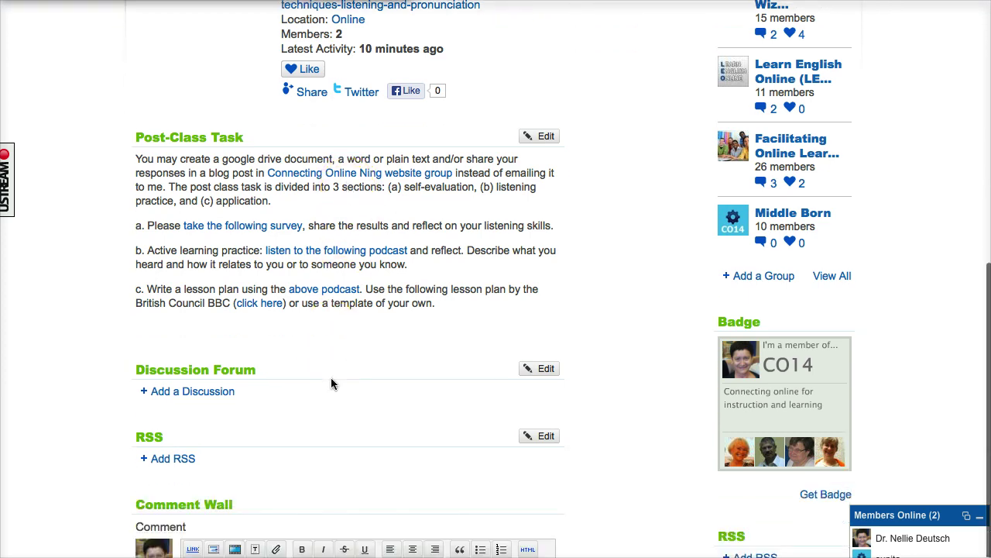
{"action": "scroll", "coordinate": [331, 383], "scroll_direction": "down", "scroll_amount": 4}
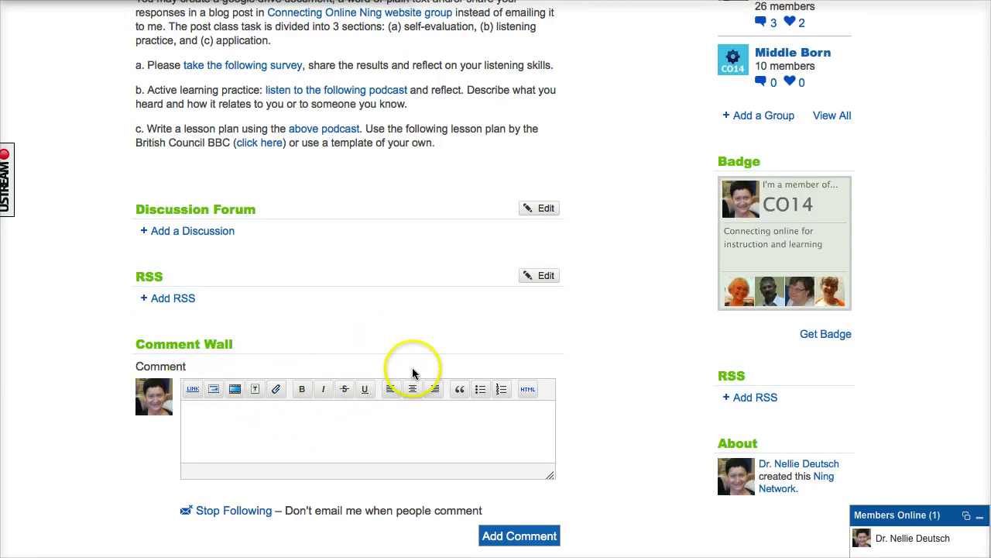
{"action": "scroll", "coordinate": [240, 434], "scroll_direction": "up", "scroll_amount": 1}
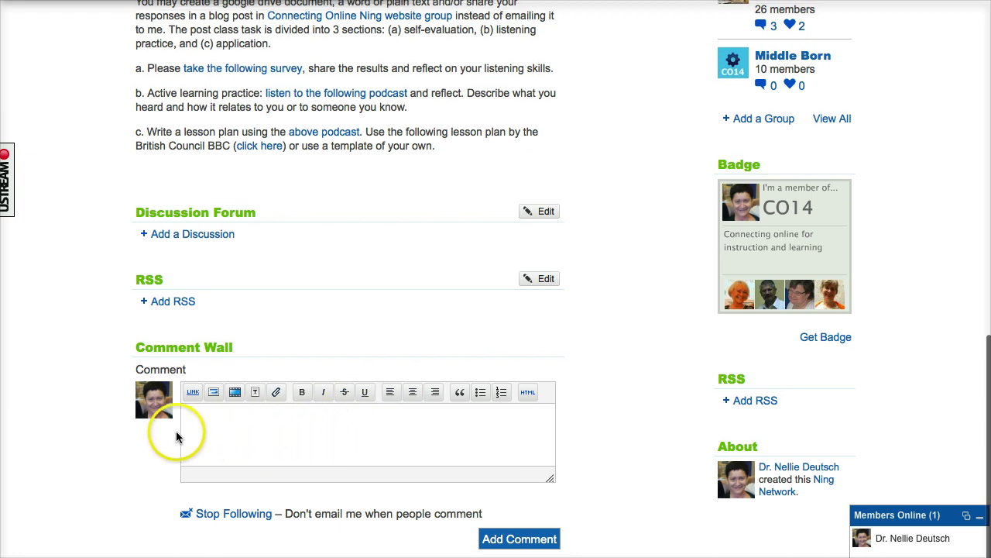
{"action": "left_click", "coordinate": [226, 434]}
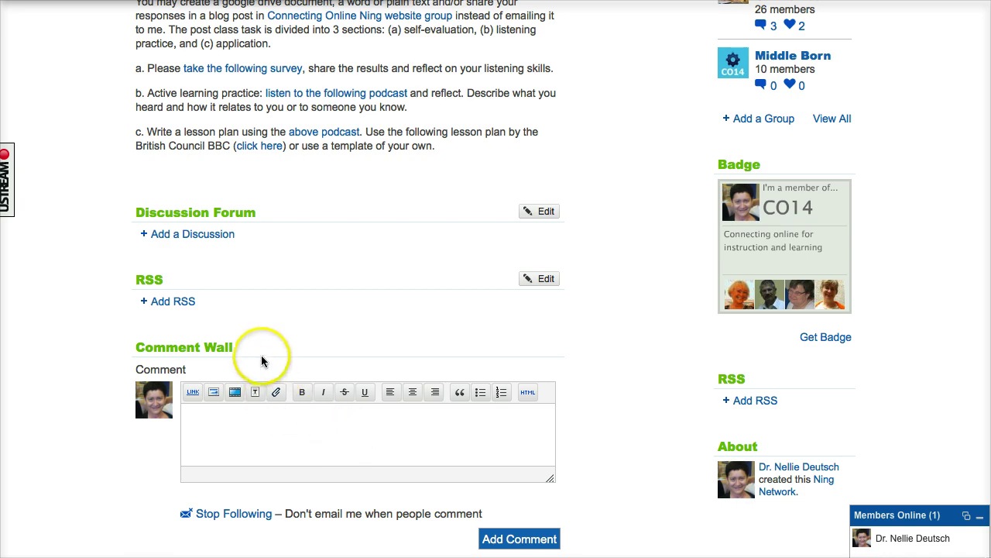
{"action": "left_click_drag", "start_coordinate": [306, 344], "coordinate": [278, 384]}
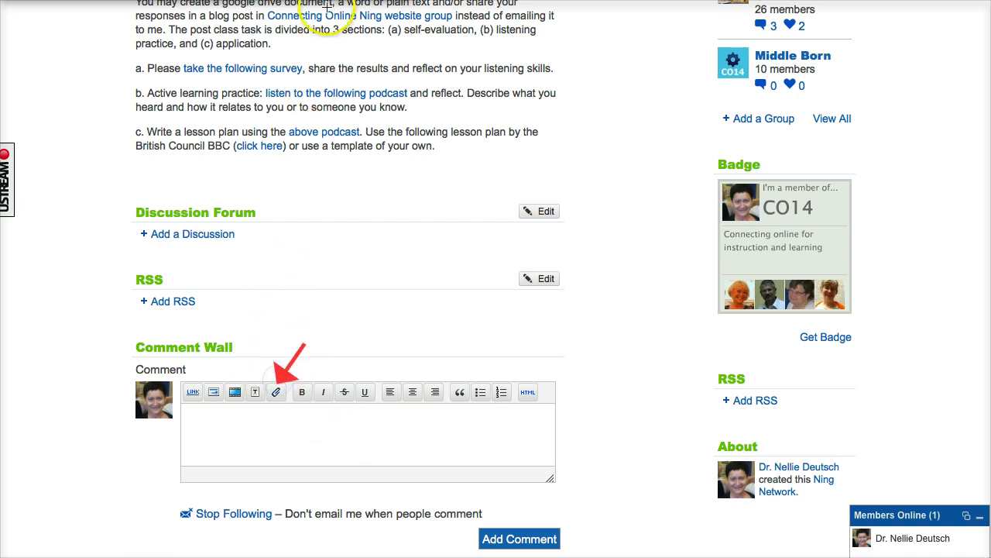
{"action": "scroll", "coordinate": [263, 177], "scroll_direction": "up", "scroll_amount": 6}
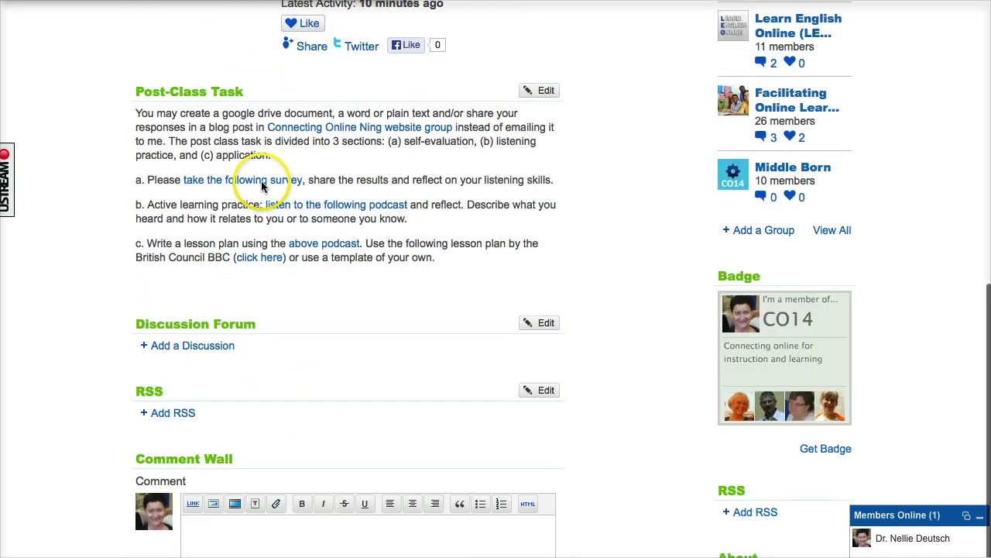
{"action": "scroll", "coordinate": [436, 148], "scroll_direction": "up", "scroll_amount": 5}
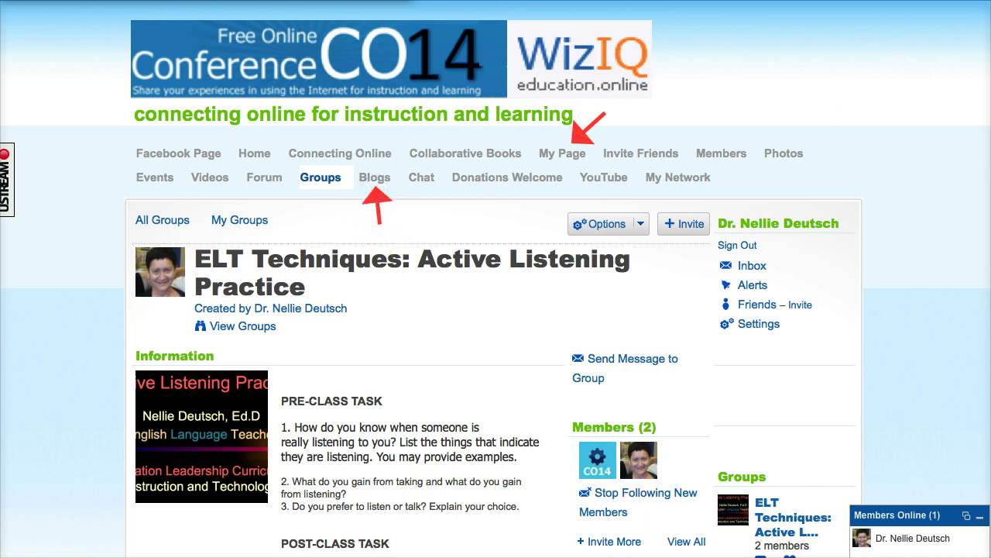
Go to the Connecting for Learning profile page and scroll through its Latest Activity feed
{"action": "left_click", "coordinate": [560, 159]}
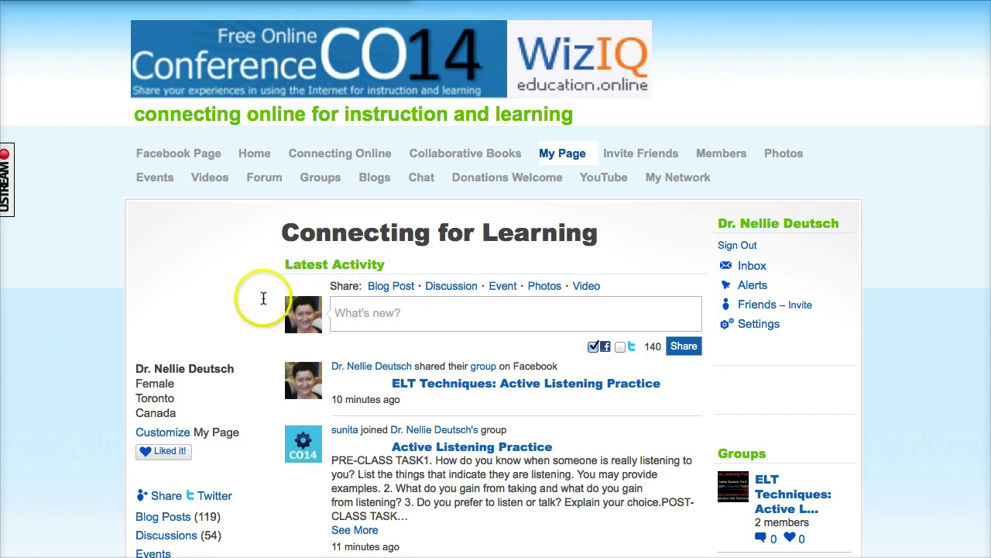
{"action": "scroll", "coordinate": [369, 273], "scroll_direction": "down", "scroll_amount": 1}
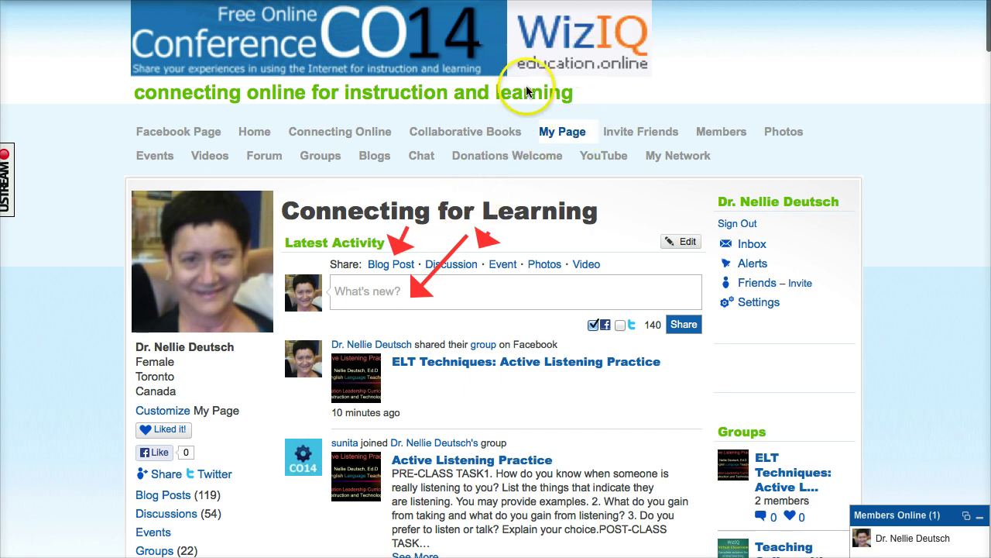
{"action": "scroll", "coordinate": [438, 305], "scroll_direction": "down", "scroll_amount": 3}
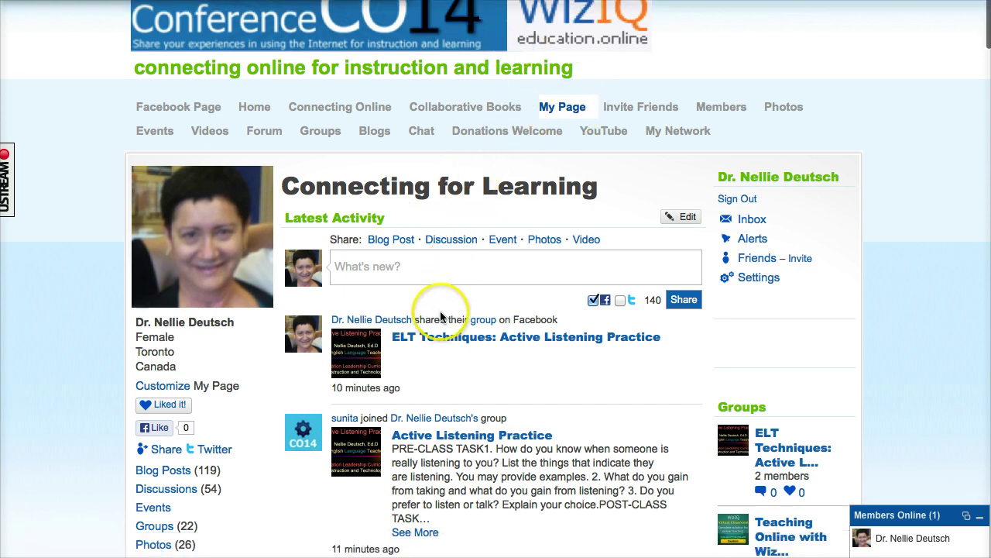
{"action": "scroll", "coordinate": [178, 372], "scroll_direction": "down", "scroll_amount": 1}
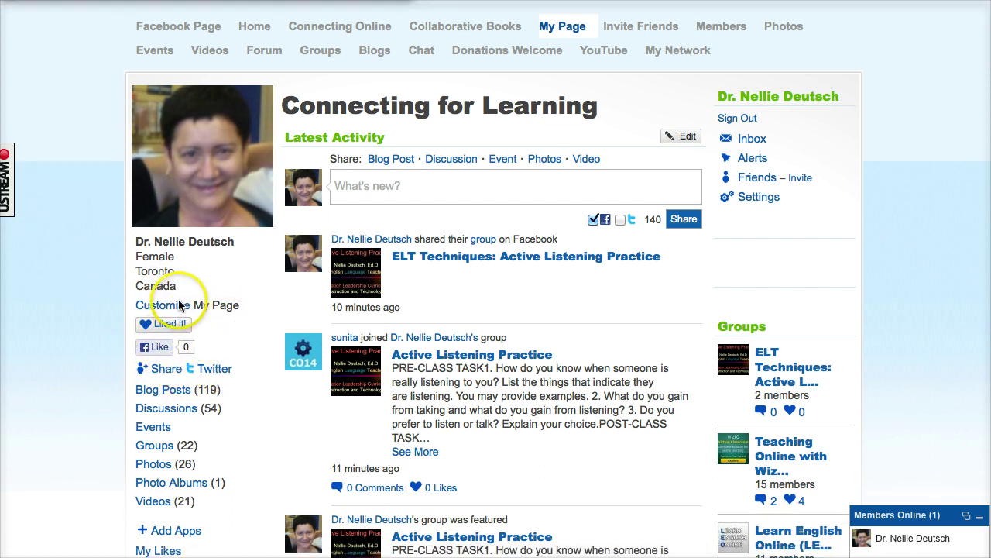
{"action": "scroll", "coordinate": [255, 421], "scroll_direction": "down", "scroll_amount": 1}
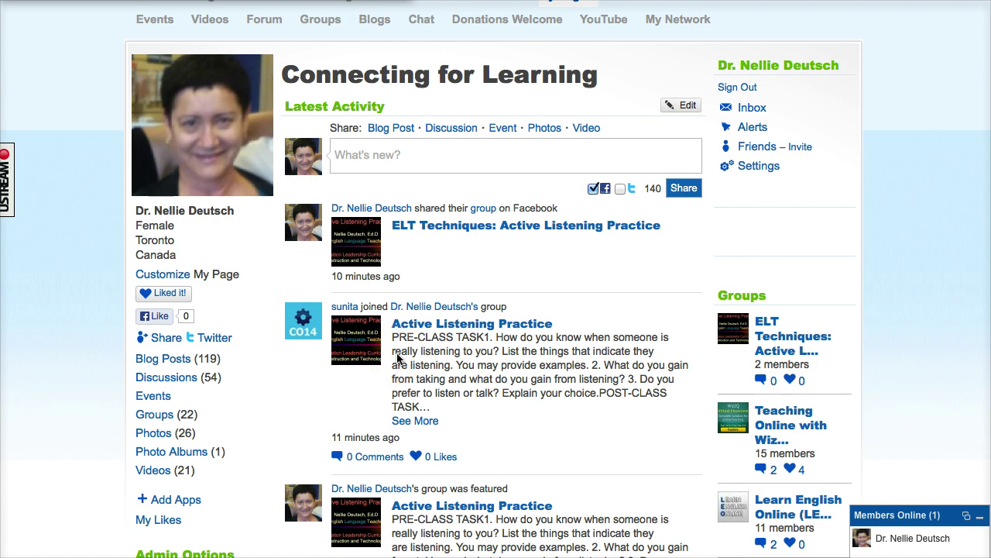
{"action": "scroll", "coordinate": [398, 358], "scroll_direction": "up", "scroll_amount": 1}
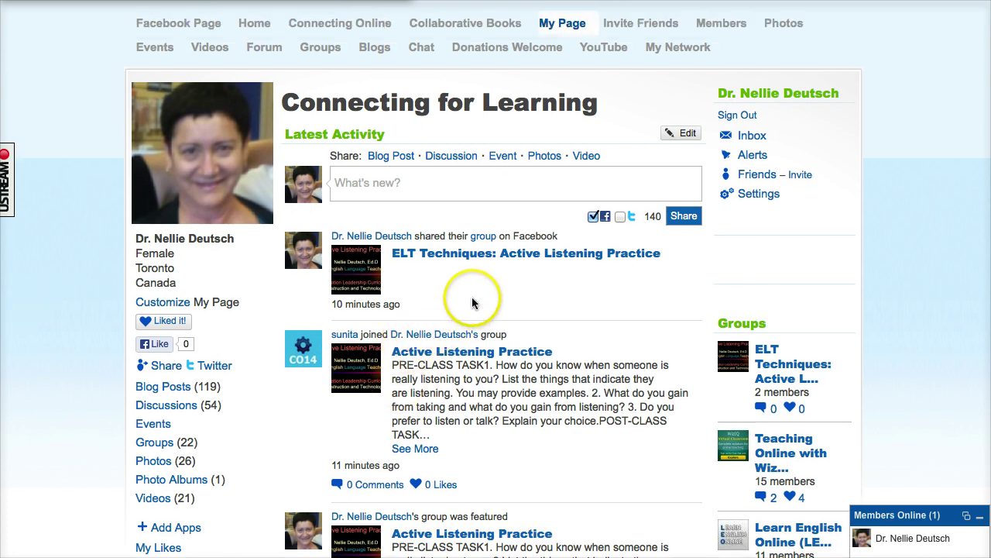
{"action": "scroll", "coordinate": [474, 303], "scroll_direction": "up", "scroll_amount": 1}
{"action": "scroll", "coordinate": [473, 303], "scroll_direction": "up", "scroll_amount": 3}
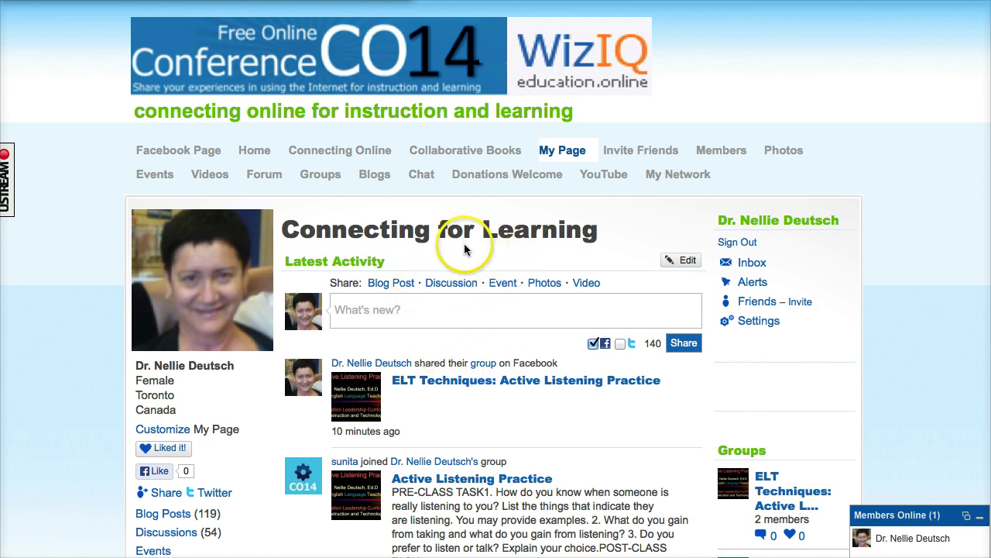
{"action": "left_click", "coordinate": [455, 152]}
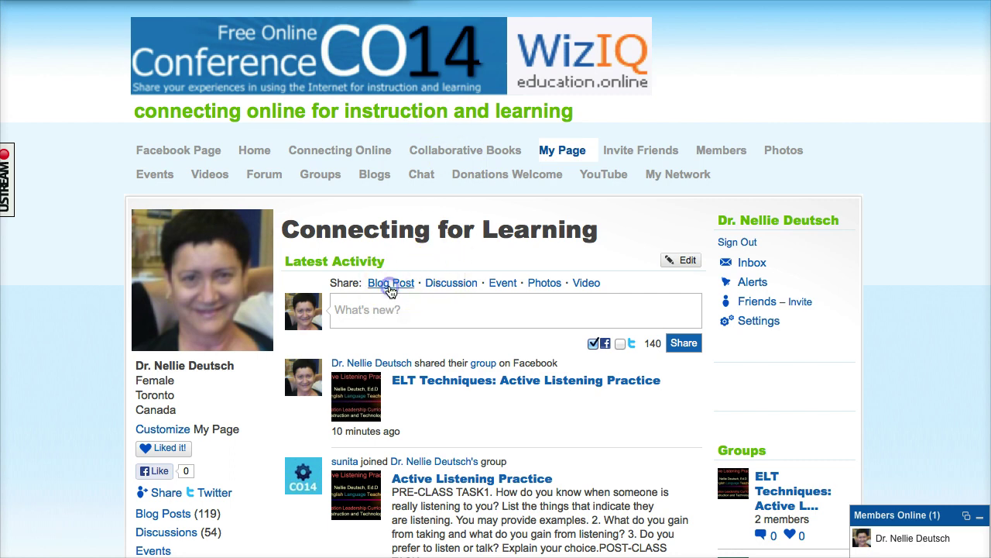
{"action": "left_click", "coordinate": [387, 283]}
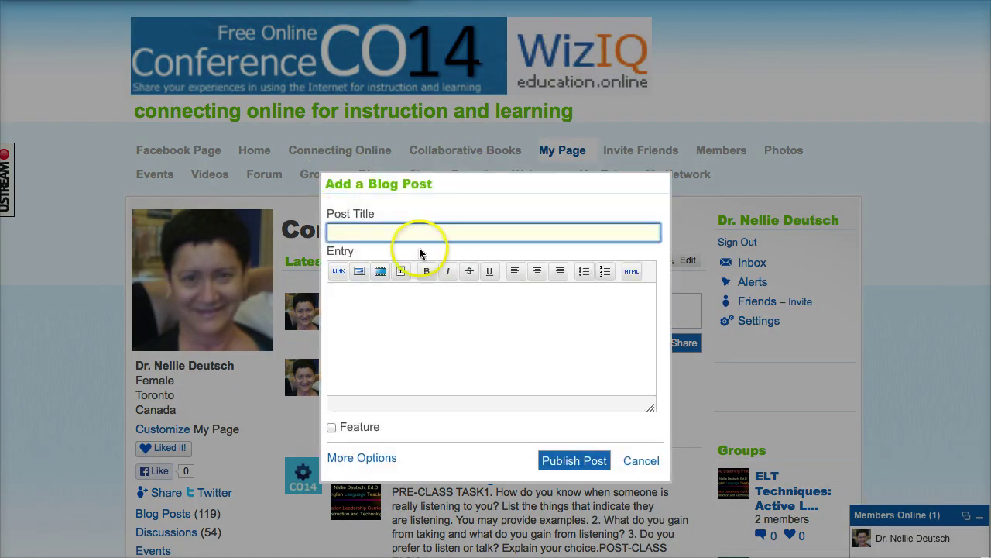
{"action": "left_click", "coordinate": [355, 312]}
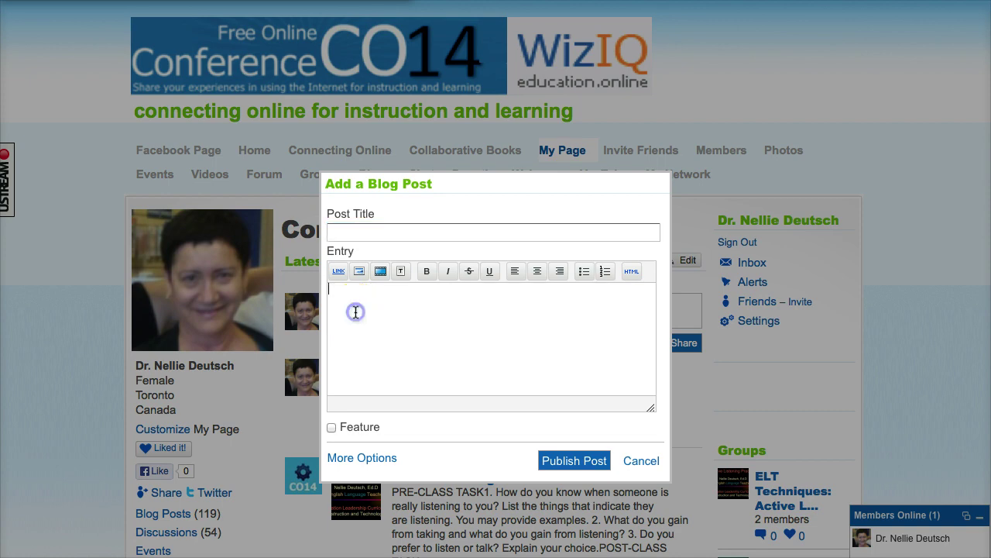
{"action": "left_click", "coordinate": [339, 273]}
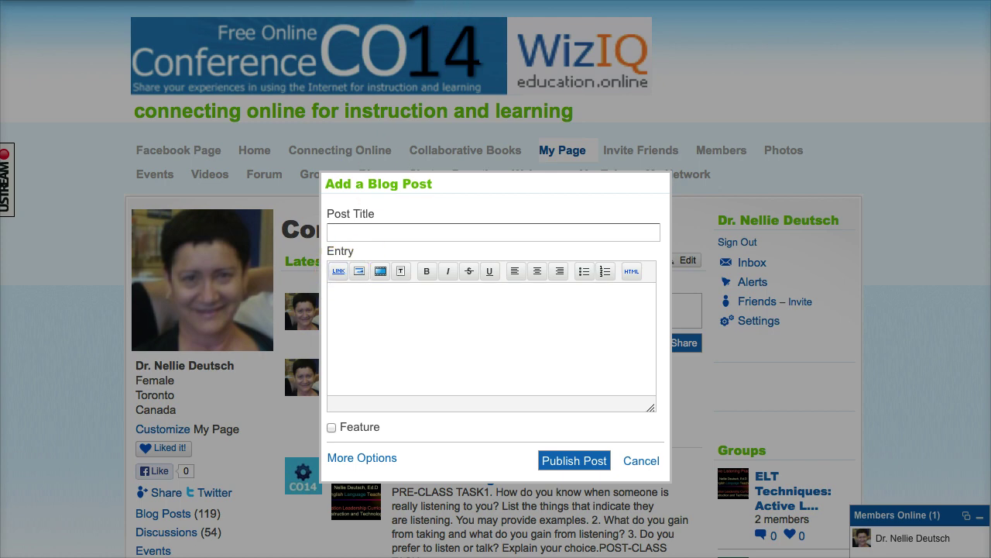
{"action": "left_click", "coordinate": [381, 233]}
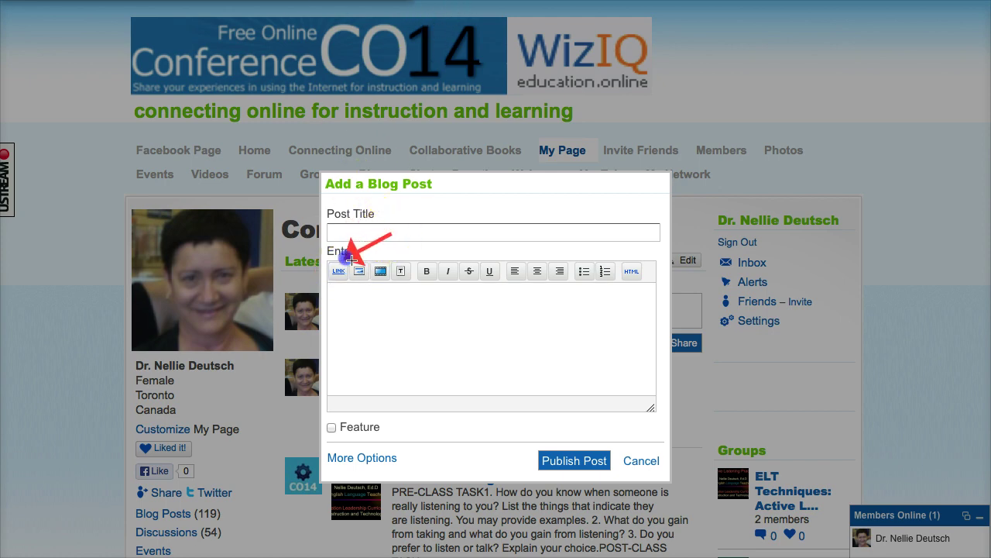
{"action": "left_click_drag", "start_coordinate": [403, 380], "coordinate": [376, 297]}
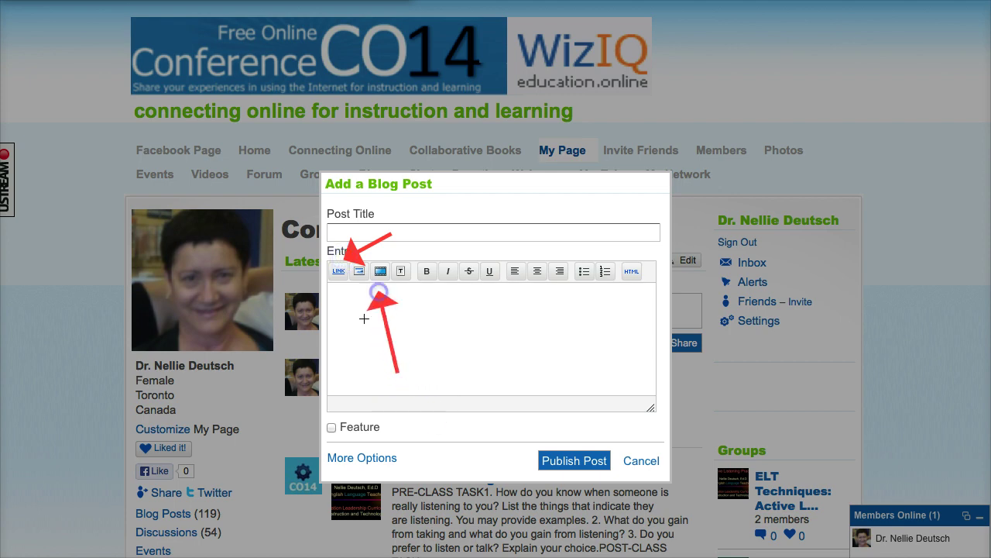
{"action": "left_click_drag", "start_coordinate": [352, 334], "coordinate": [358, 282]}
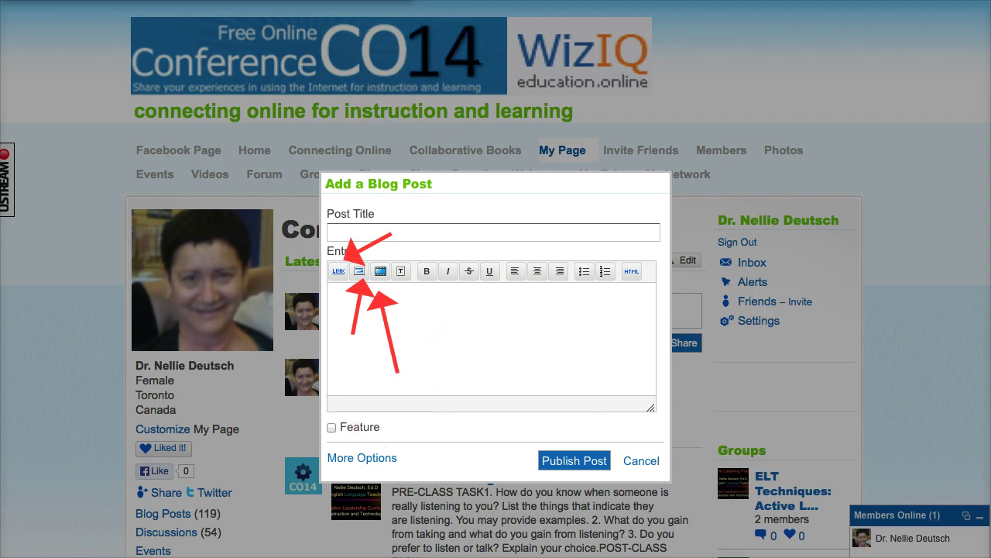
{"action": "key", "text": "Escape"}
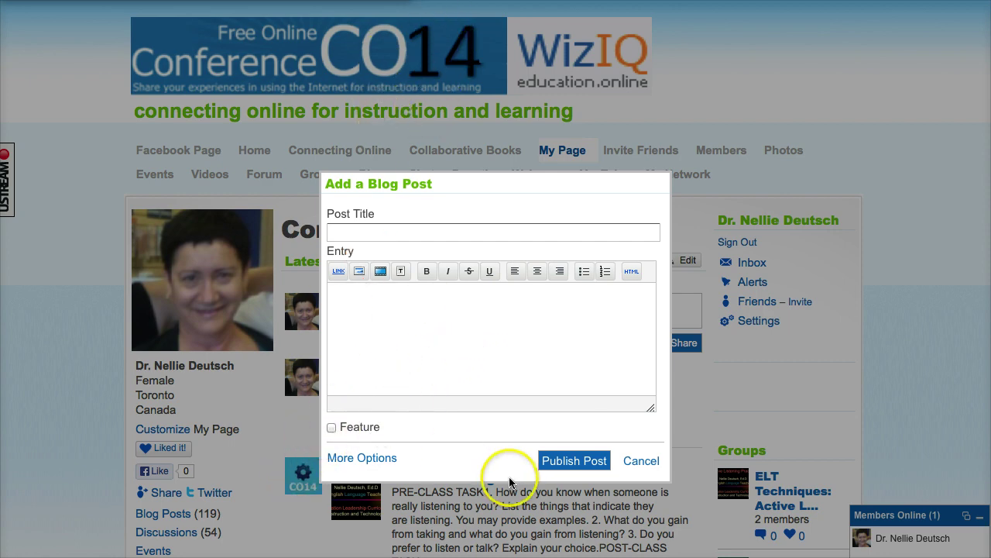
{"action": "left_click", "coordinate": [375, 460]}
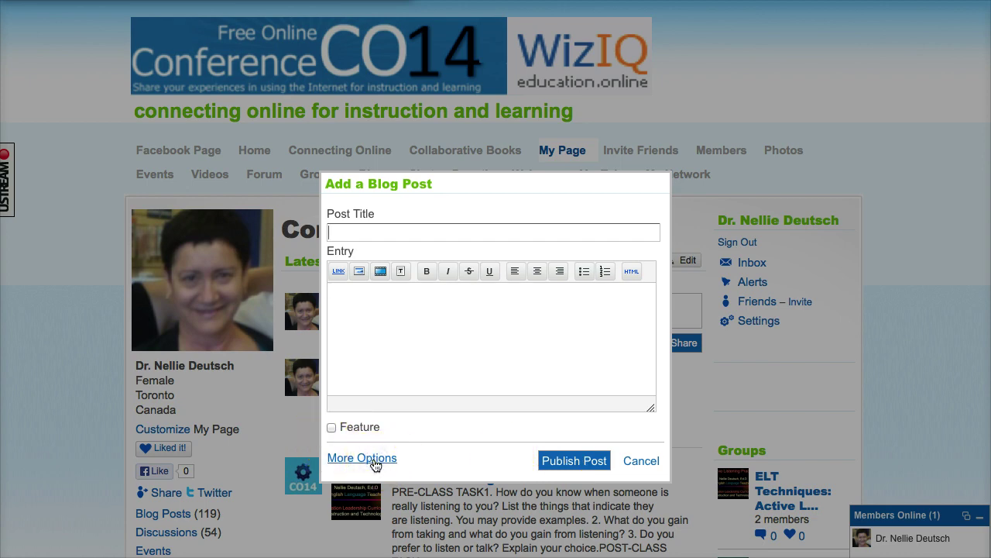
Scroll down the full blog post form and click into the custom URL field
{"action": "scroll", "coordinate": [266, 409], "scroll_direction": "down", "scroll_amount": 5}
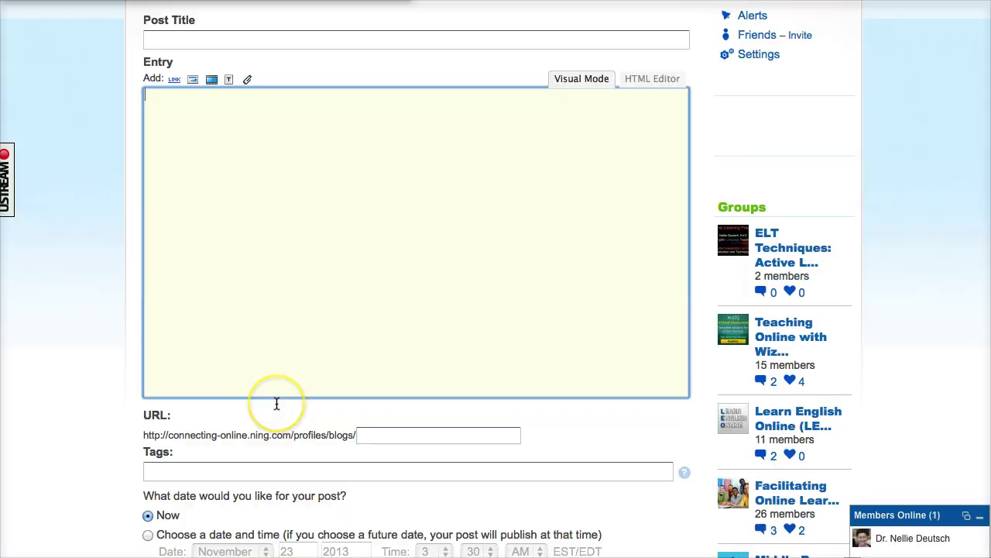
{"action": "scroll", "coordinate": [277, 402], "scroll_direction": "down", "scroll_amount": 2}
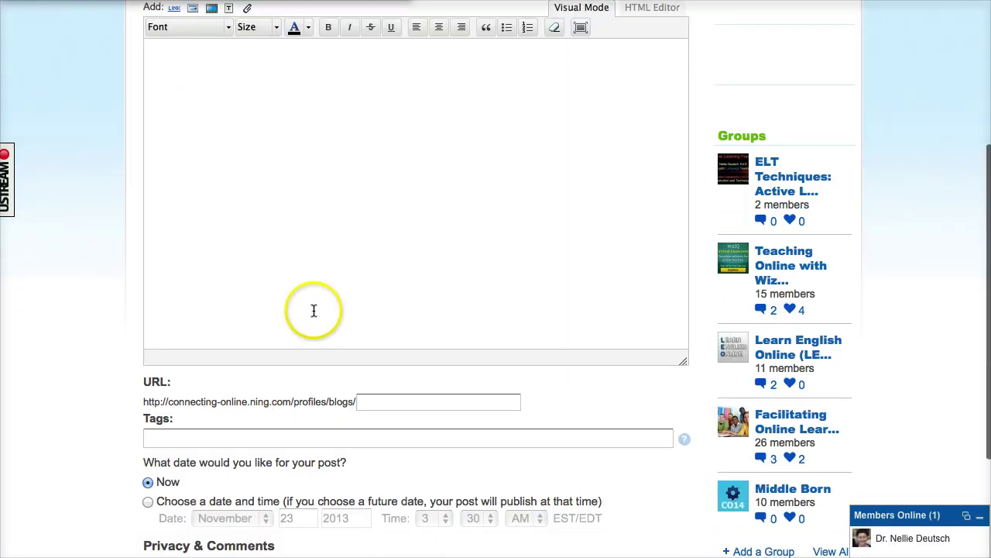
{"action": "scroll", "coordinate": [314, 308], "scroll_direction": "down", "scroll_amount": 3}
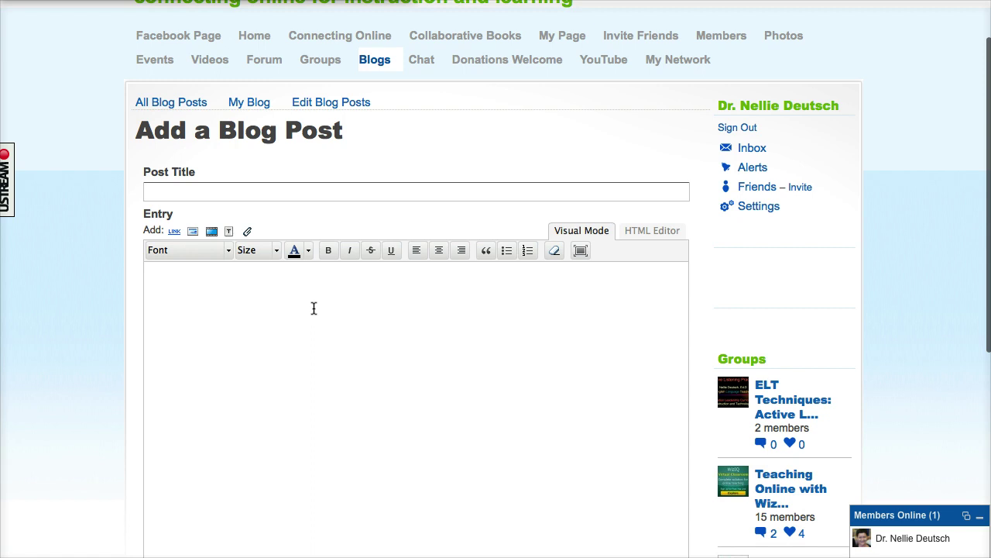
{"action": "scroll", "coordinate": [314, 309], "scroll_direction": "down", "scroll_amount": 8}
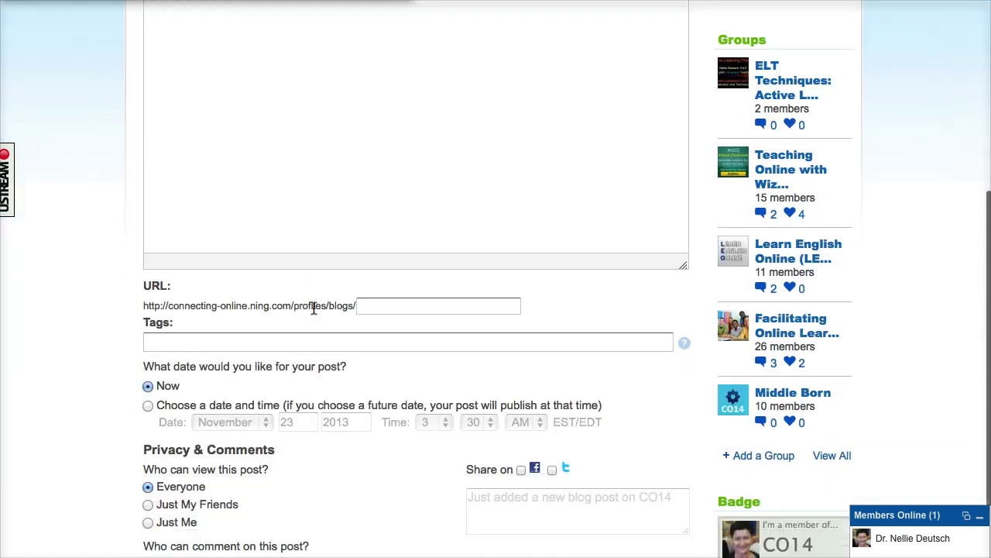
{"action": "scroll", "coordinate": [314, 309], "scroll_direction": "down", "scroll_amount": 1}
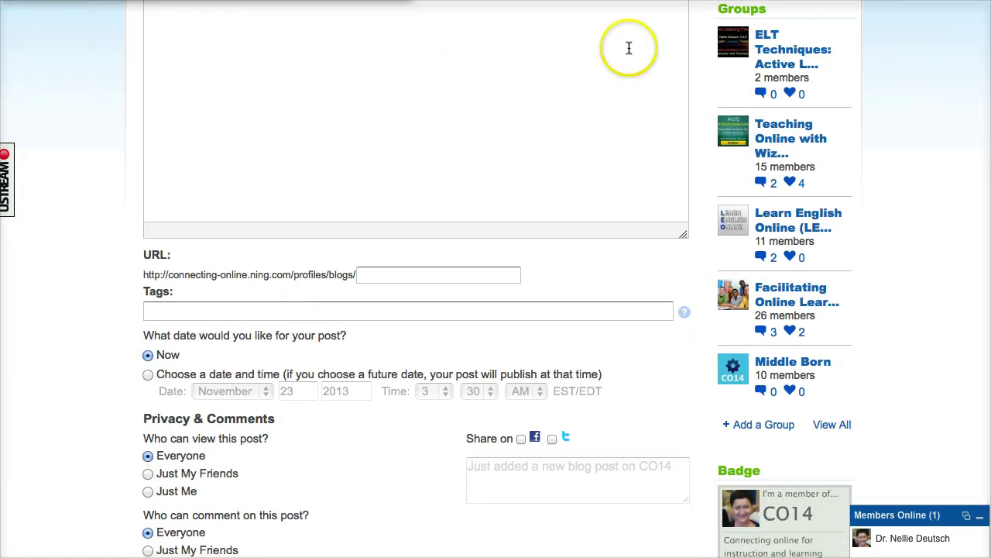
{"action": "left_click", "coordinate": [361, 277]}
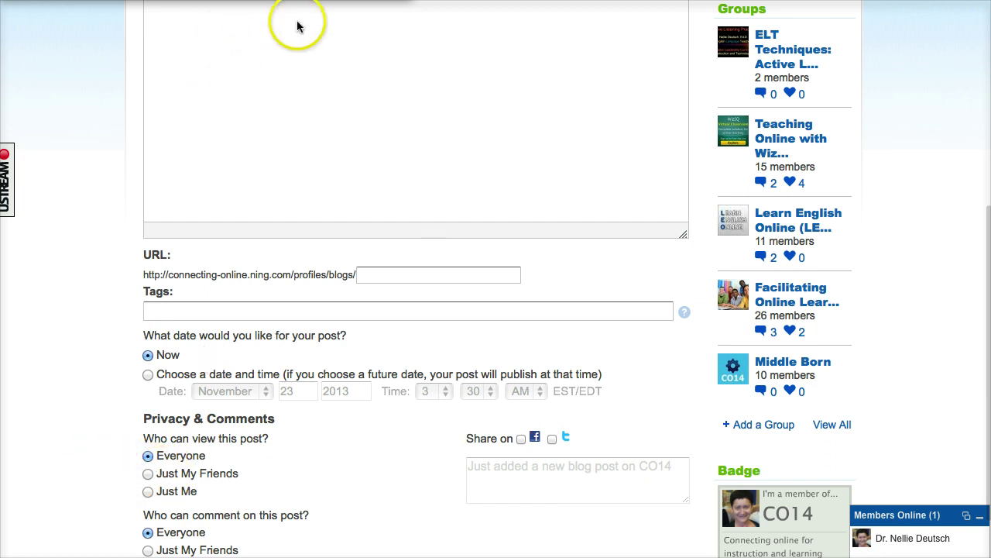
{"action": "scroll", "coordinate": [233, 287], "scroll_direction": "down", "scroll_amount": 3}
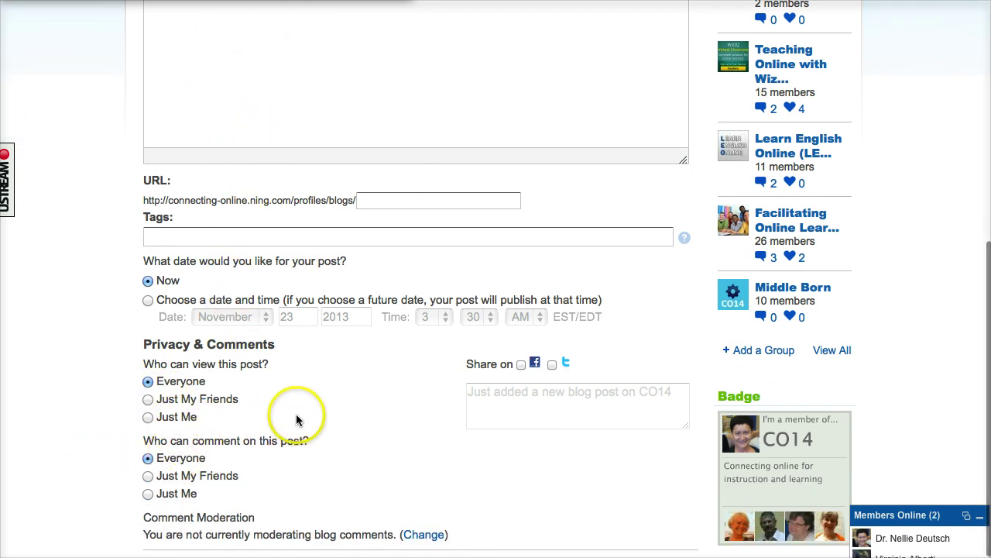
{"action": "scroll", "coordinate": [124, 395], "scroll_direction": "down", "scroll_amount": 1}
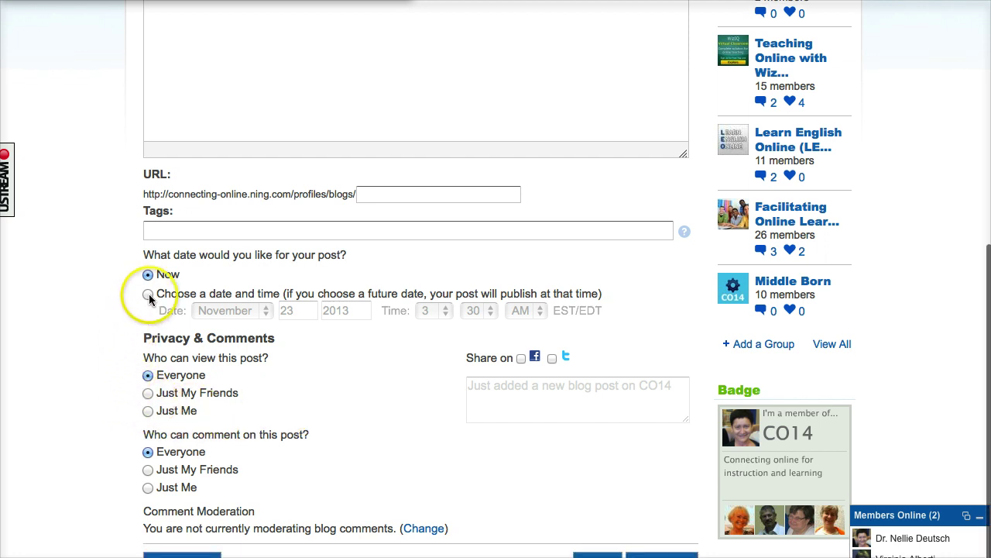
{"action": "scroll", "coordinate": [136, 326], "scroll_direction": "down", "scroll_amount": 1}
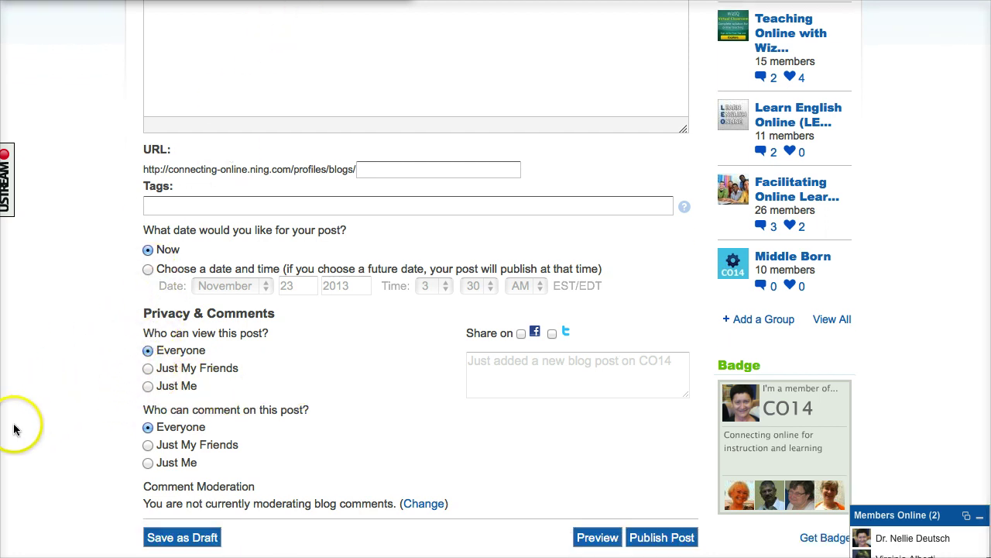
{"action": "left_click", "coordinate": [295, 369]}
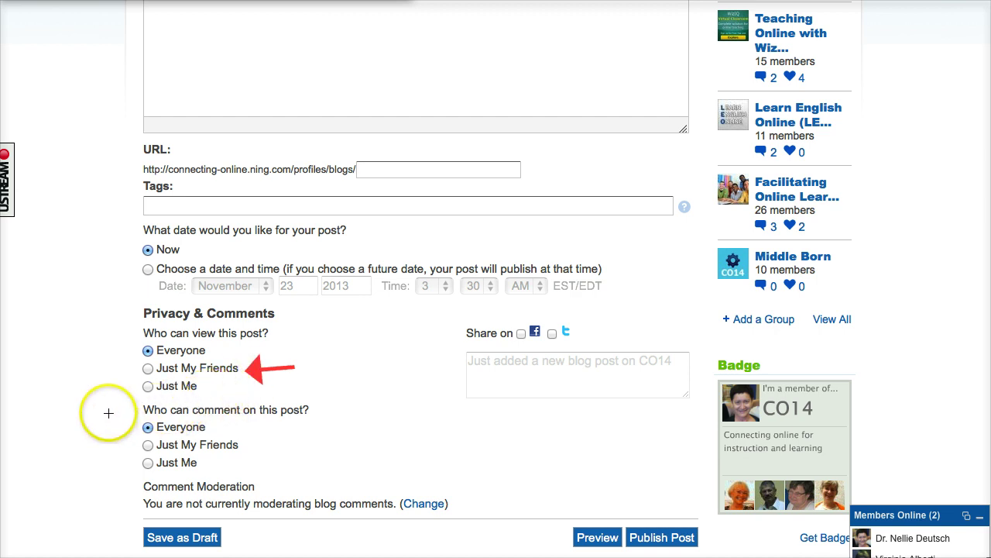
{"action": "left_click", "coordinate": [68, 385]}
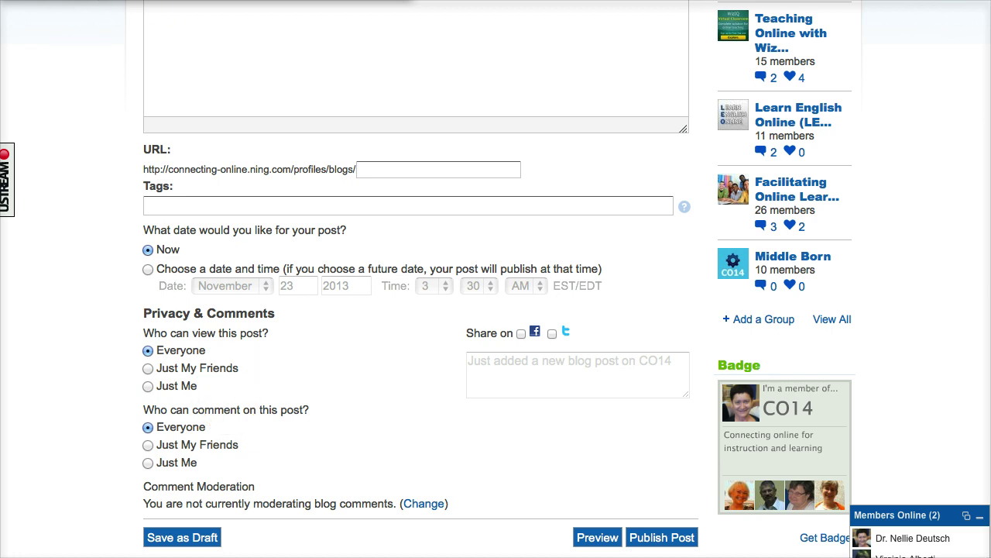
{"action": "scroll", "coordinate": [287, 360], "scroll_direction": "down", "scroll_amount": 1}
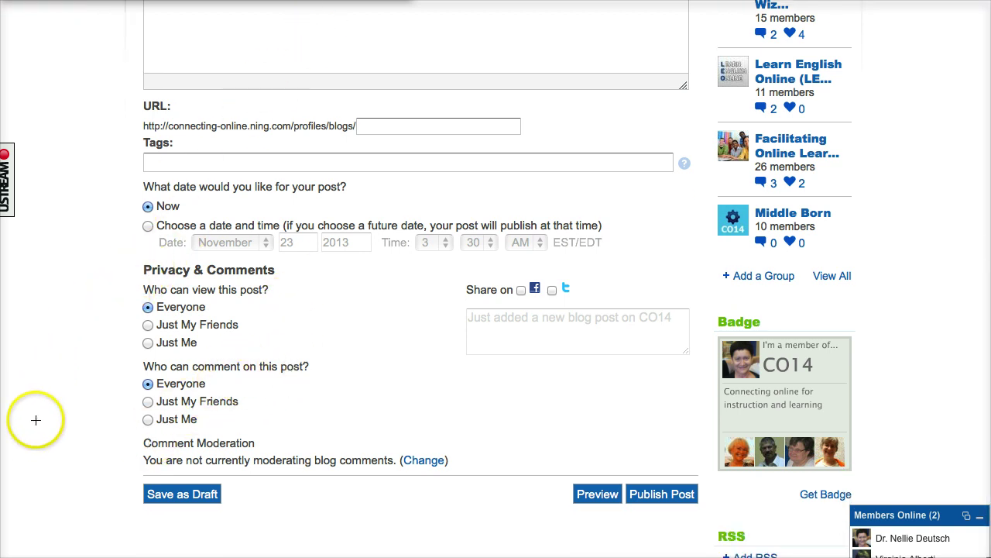
{"action": "left_click_drag", "start_coordinate": [39, 378], "coordinate": [119, 381]}
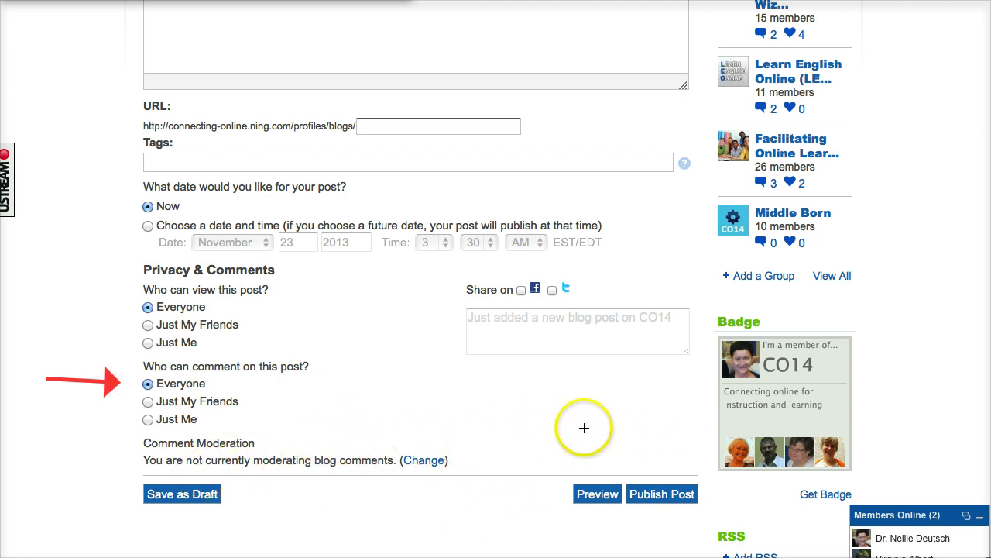
{"action": "left_click_drag", "start_coordinate": [589, 413], "coordinate": [593, 470]}
{"action": "mouse_move", "coordinate": [639, 411]}
{"action": "left_mouse_down"}
{"action": "mouse_move", "coordinate": [654, 419]}
{"action": "mouse_move", "coordinate": [649, 460]}
{"action": "left_mouse_up"}
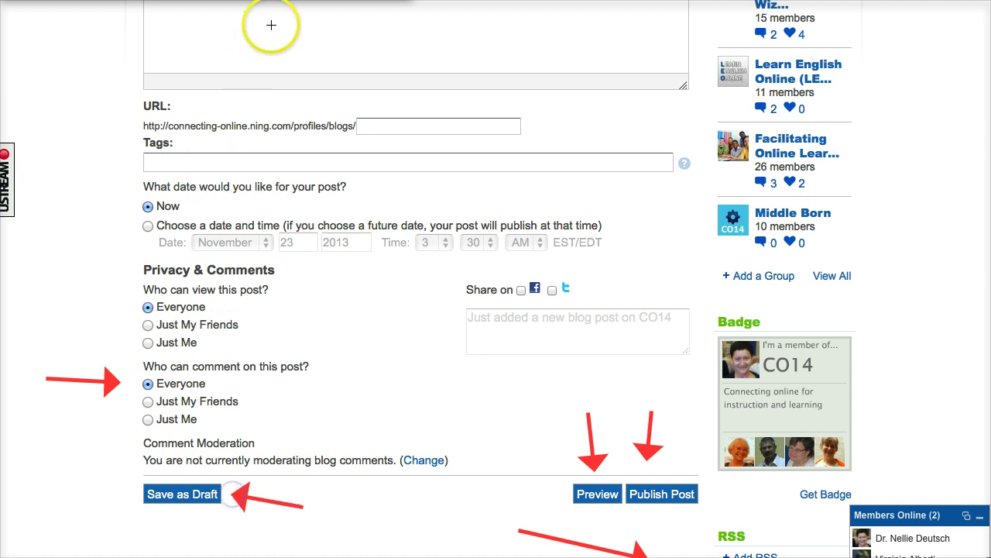
{"action": "scroll", "coordinate": [405, 260], "scroll_direction": "up", "scroll_amount": 10}
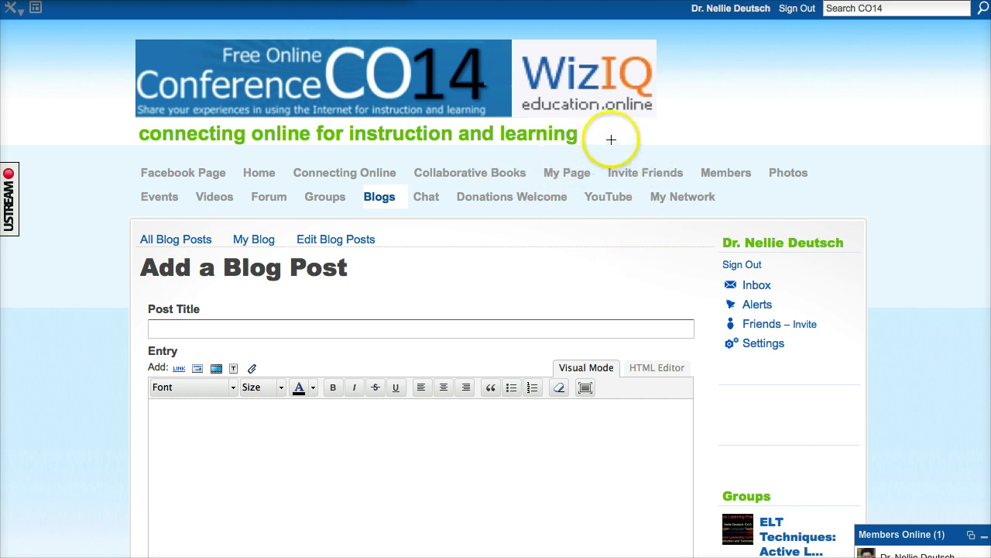
{"action": "left_click_drag", "start_coordinate": [611, 139], "coordinate": [577, 168]}
{"action": "left_click_drag", "start_coordinate": [402, 236], "coordinate": [404, 260]}
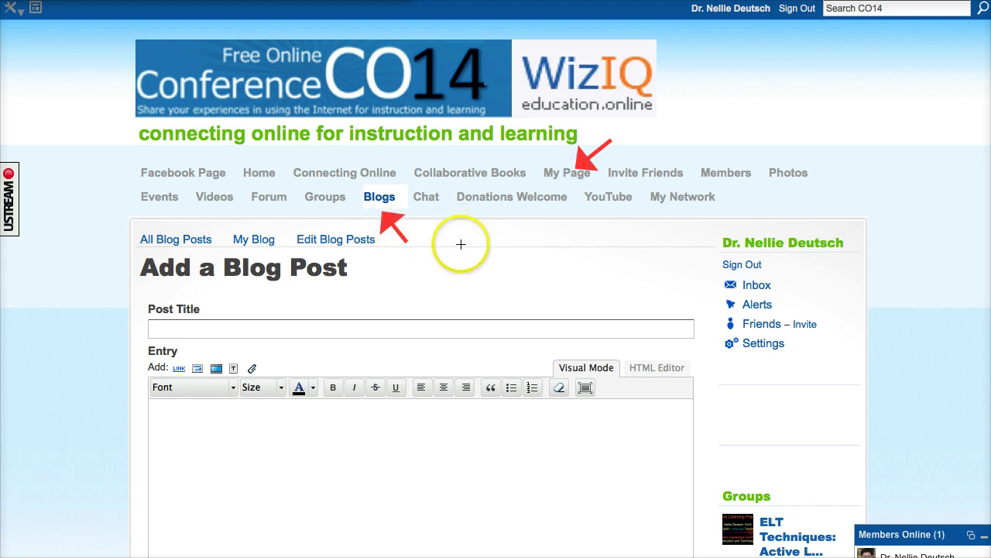
{"action": "left_click_drag", "start_coordinate": [458, 243], "coordinate": [454, 241]}
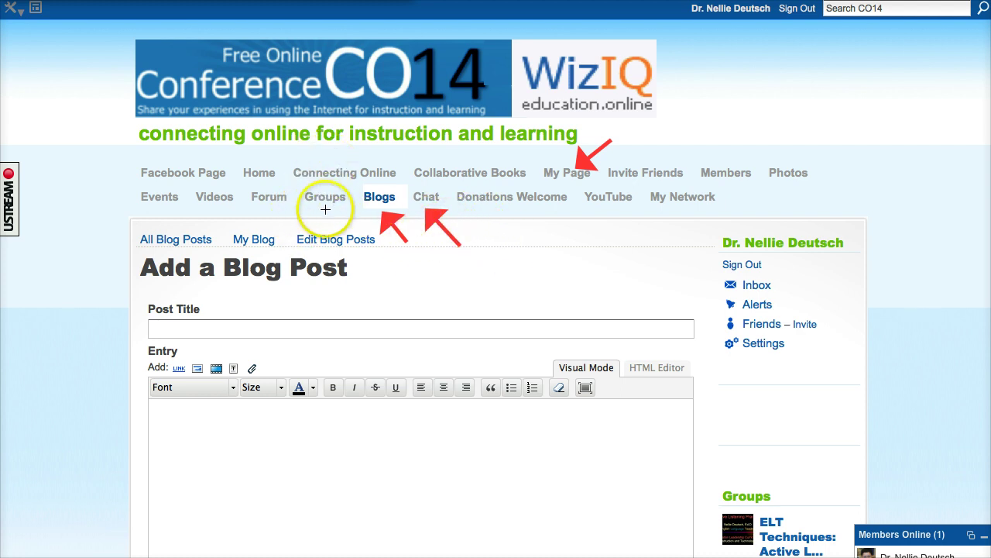
{"action": "left_click_drag", "start_coordinate": [323, 125], "coordinate": [322, 130]}
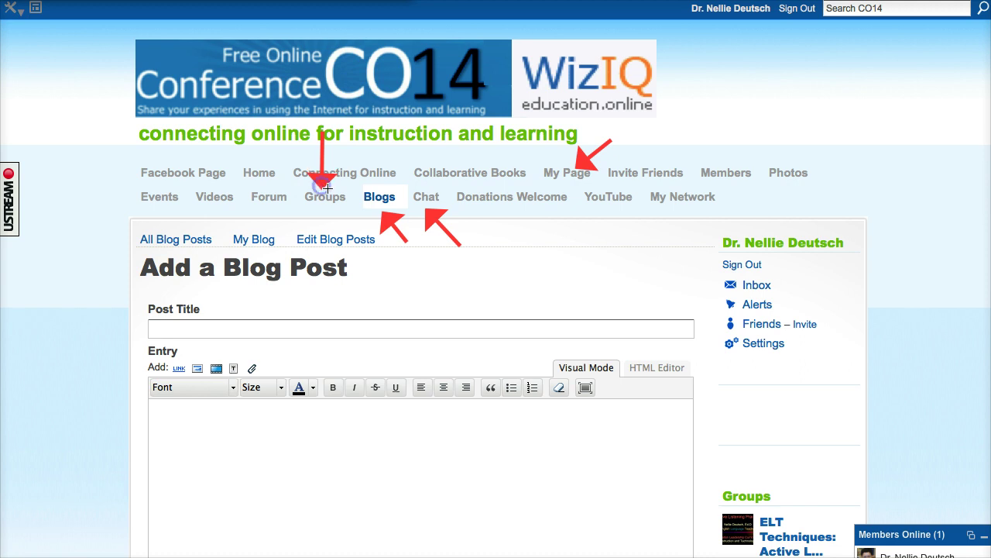
{"action": "left_click_drag", "start_coordinate": [327, 188], "coordinate": [326, 186]}
{"action": "key", "text": "Escape"}
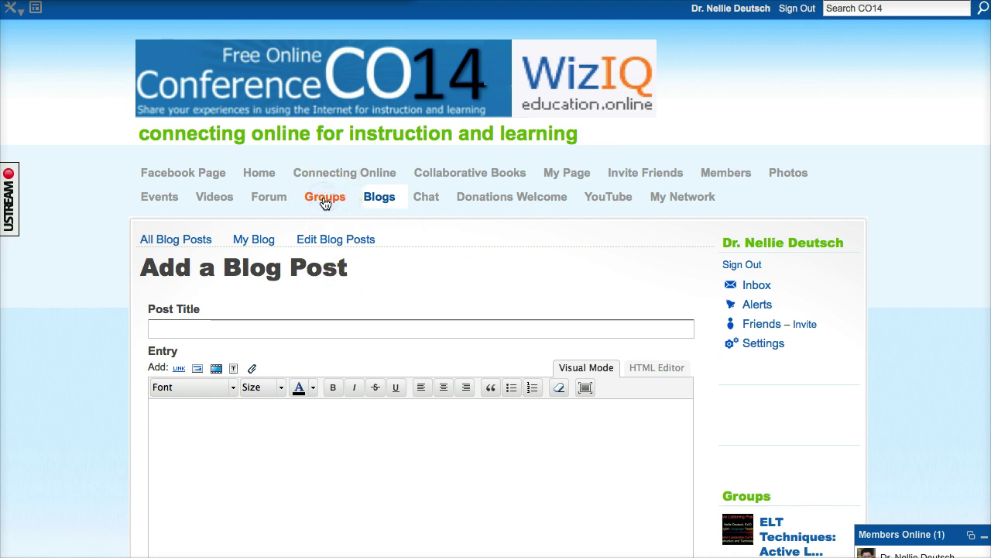
Browse the Groups listing and select the ELT Techniques: Active Listening Practice group
{"action": "left_click", "coordinate": [325, 200]}
{"action": "scroll", "coordinate": [361, 316], "scroll_direction": "down", "scroll_amount": 1}
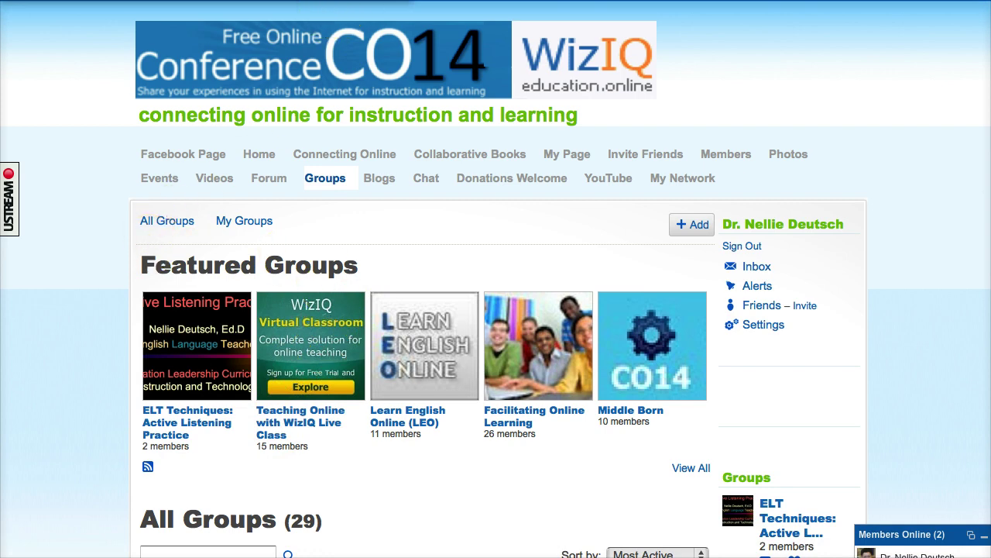
{"action": "left_click_drag", "start_coordinate": [310, 194], "coordinate": [286, 204]}
{"action": "left_click", "coordinate": [85, 312]}
{"action": "left_click", "coordinate": [271, 206]}
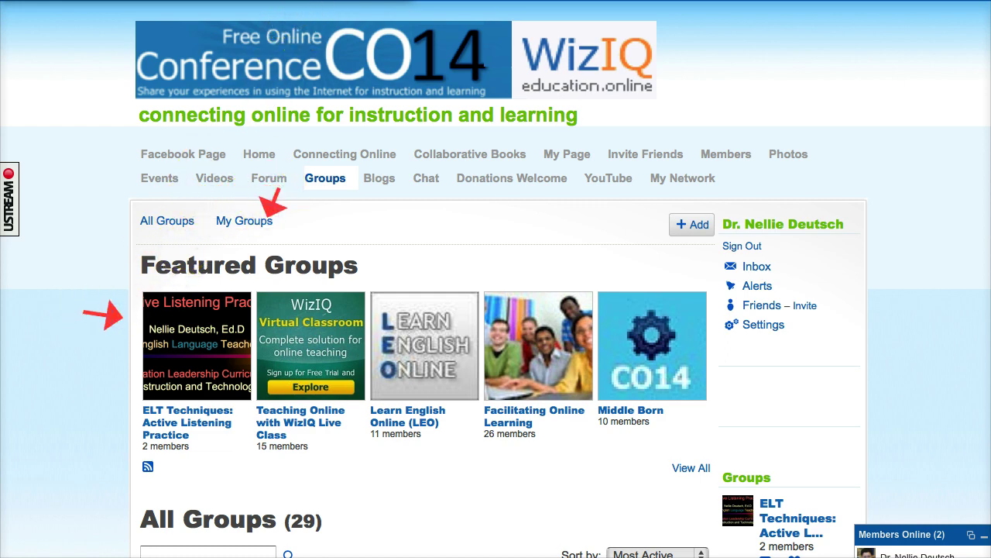
{"action": "left_click", "coordinate": [188, 369]}
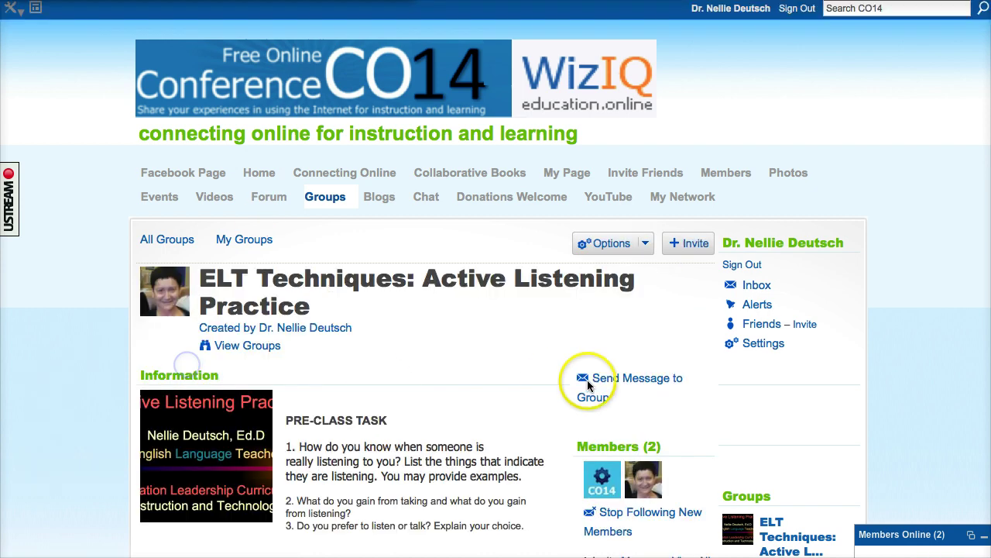
Scroll down the group page to its pre-class and post-class tasks
{"action": "scroll", "coordinate": [604, 388], "scroll_direction": "down", "scroll_amount": 1}
{"action": "scroll", "coordinate": [603, 387], "scroll_direction": "down", "scroll_amount": 1}
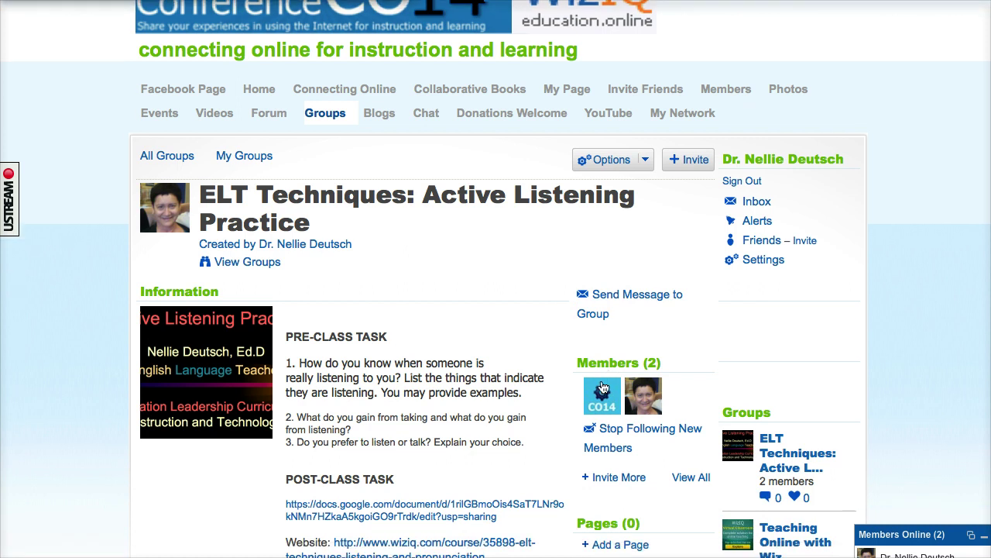